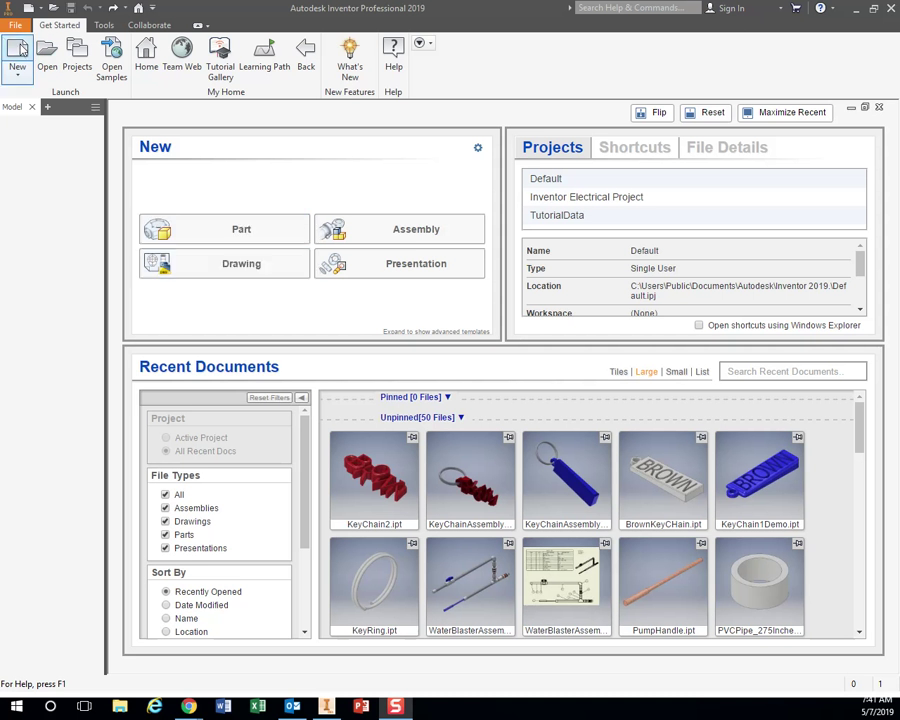
Step: Start a new file from the Get Started tab to bring up the template choices
click(18, 55)
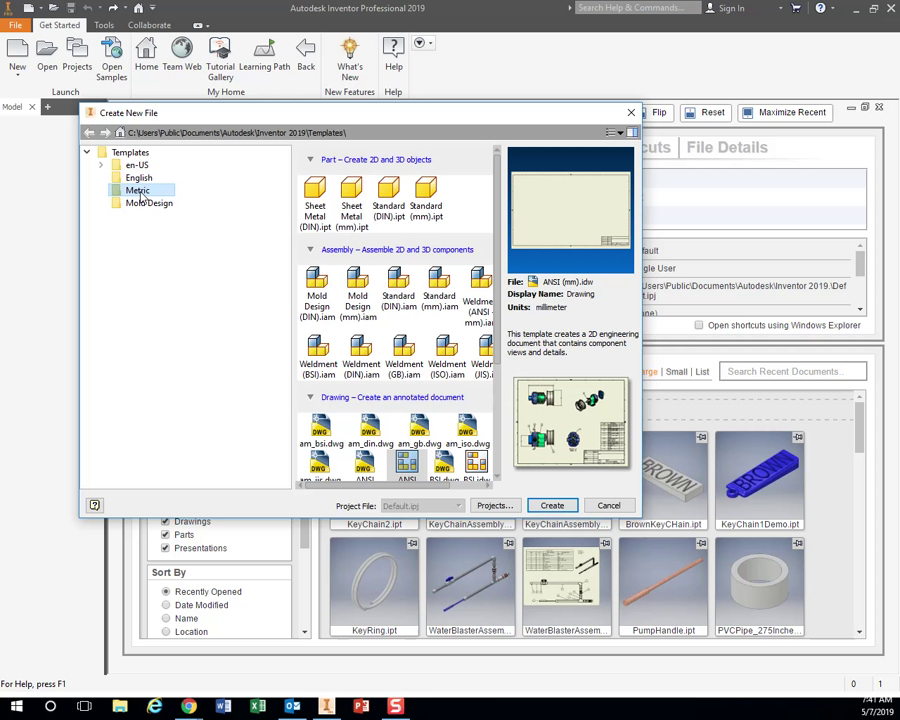
Step: Create Drawing2 from the metric ANSI (mm).idw drawing template
scroll(404, 297, down, 3)
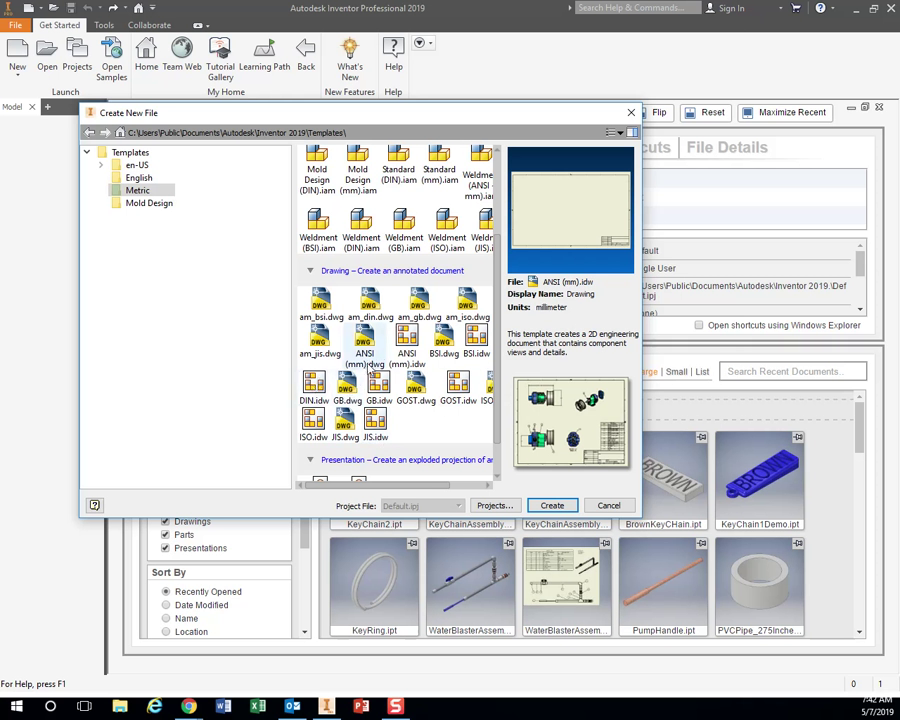
click(410, 340)
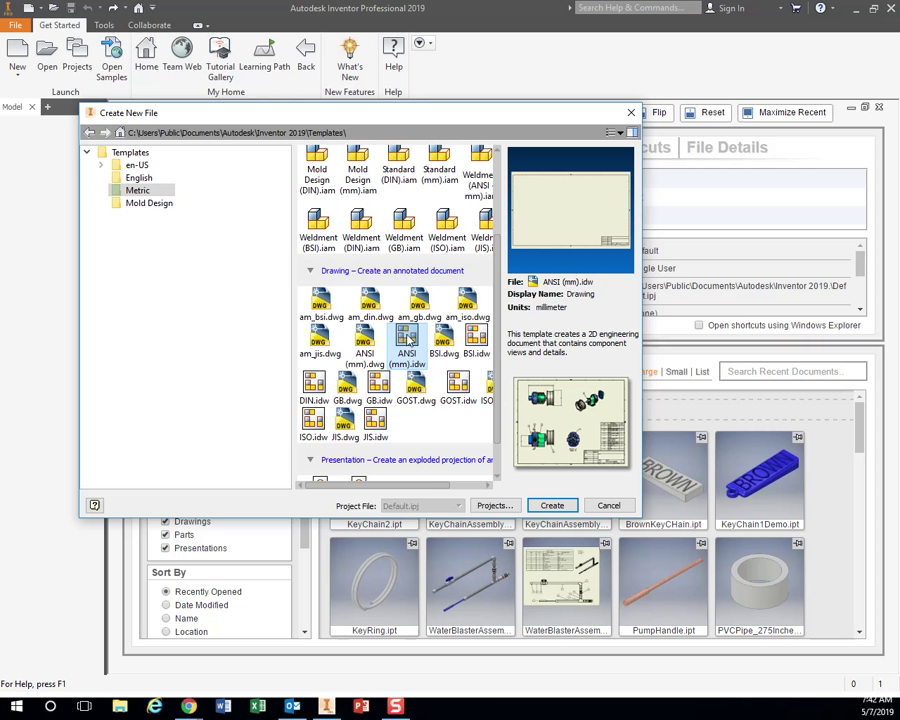
click(549, 505)
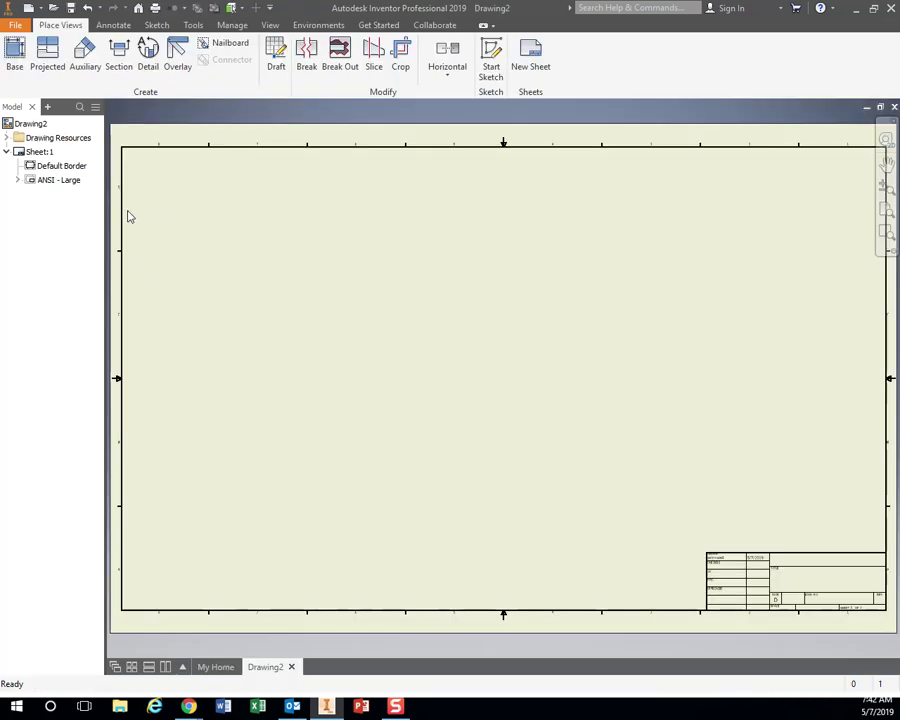
Step: Delete the Default Border and ANSI - Large title block from the sheet
click(64, 166)
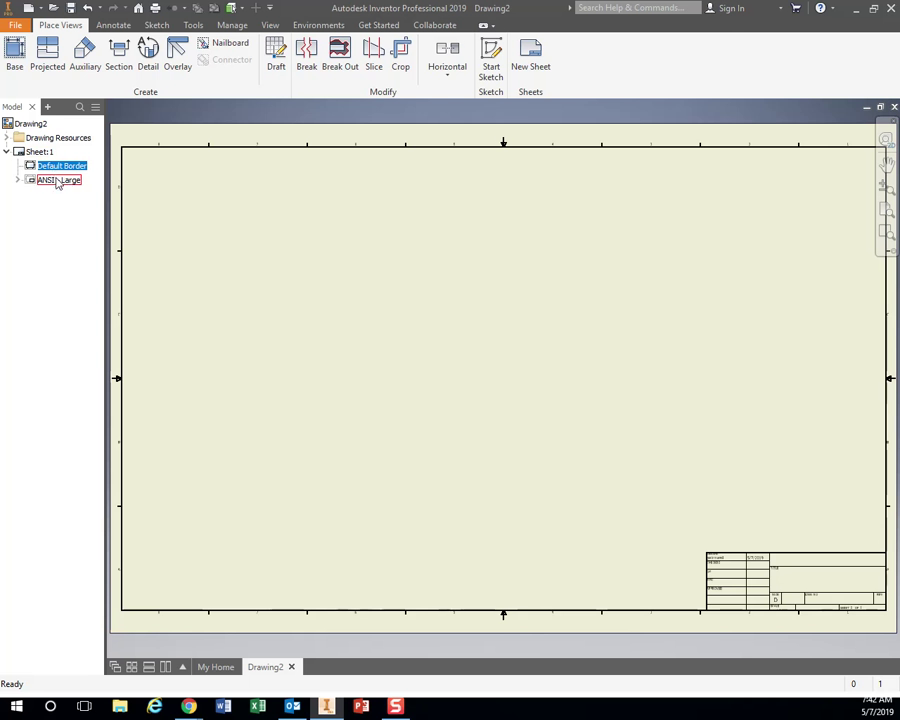
ctrl+click(62, 181)
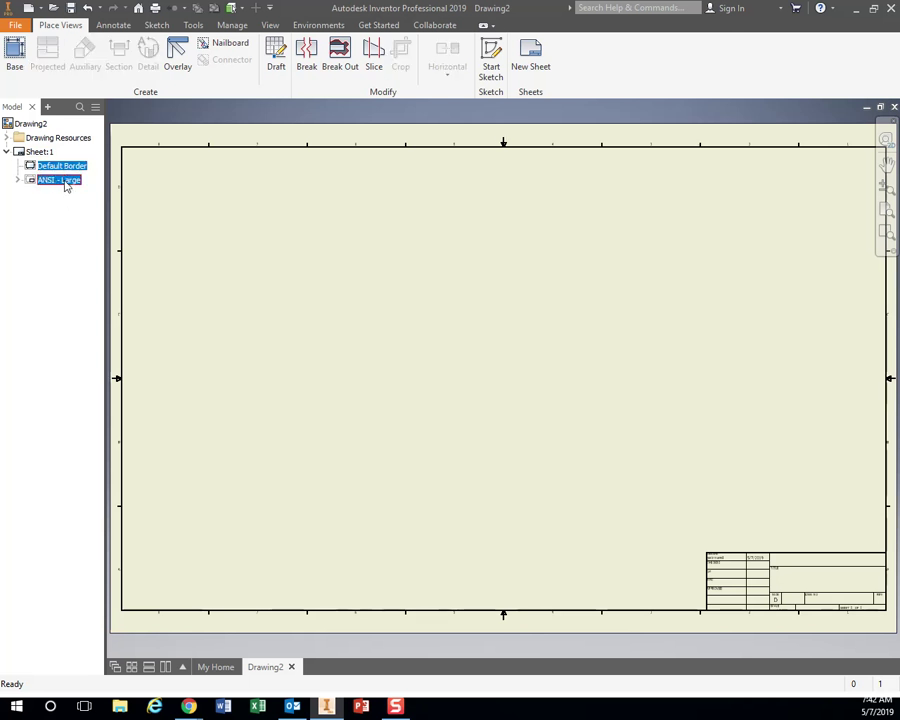
right_click(68, 182)
click(84, 203)
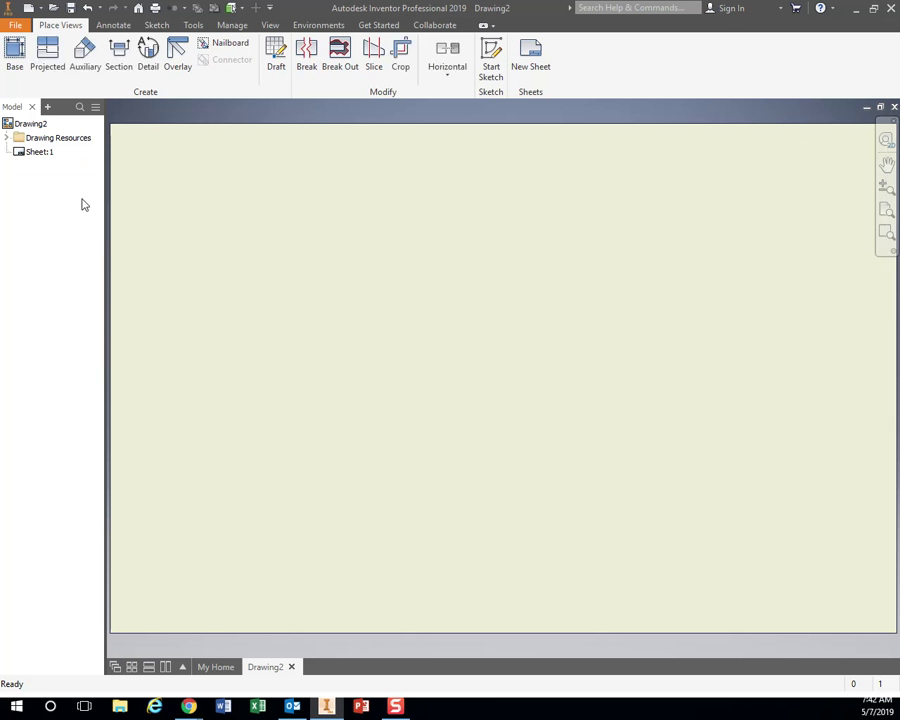
Step: Change Sheet:1 to size A (11 x 8.5 landscape)
right_click(36, 154)
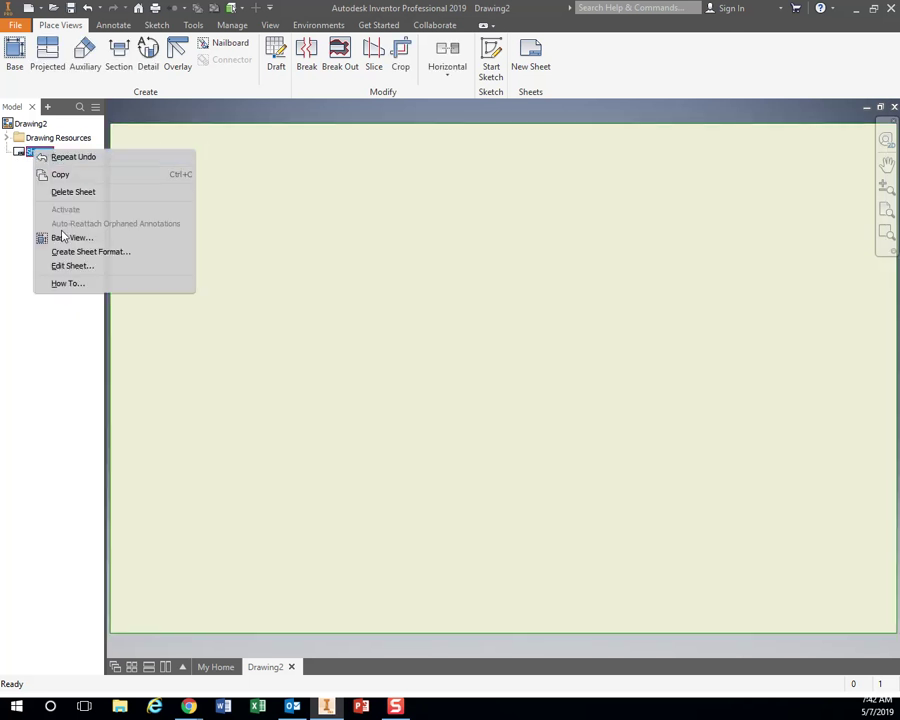
click(70, 267)
click(145, 198)
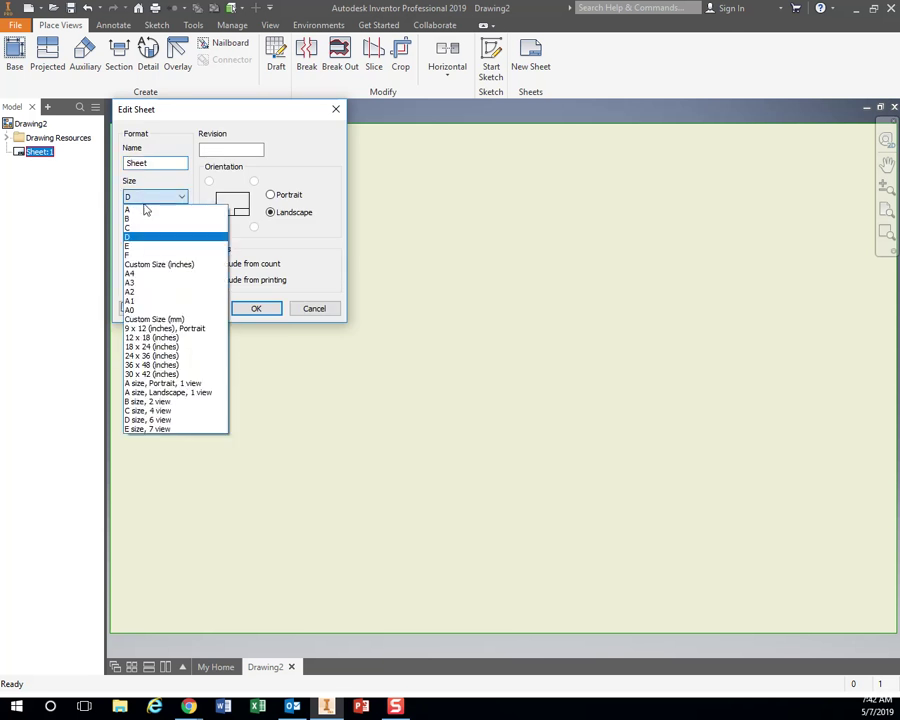
click(143, 206)
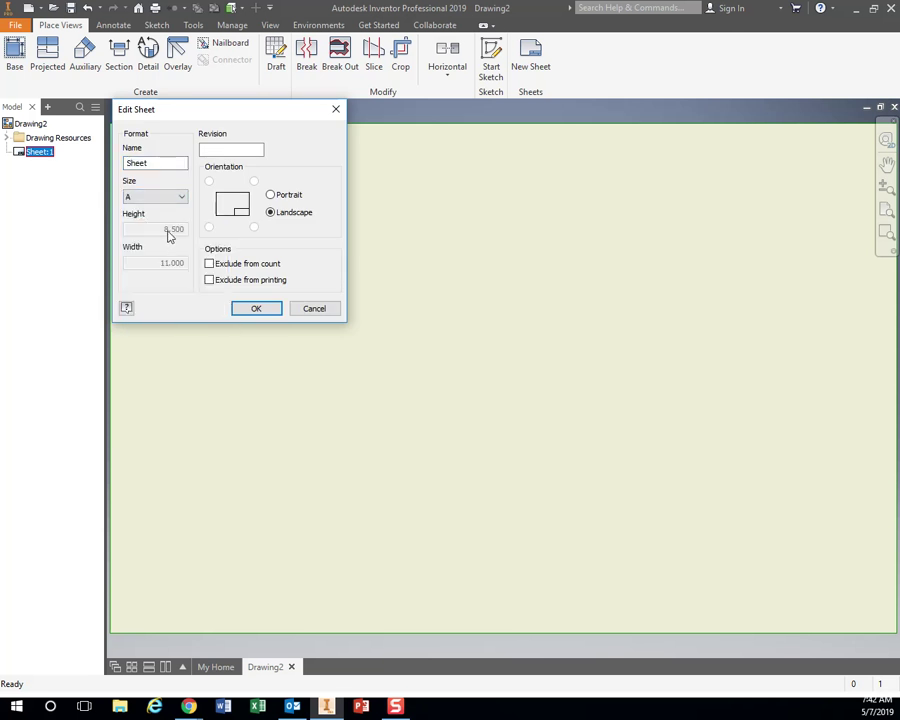
click(257, 310)
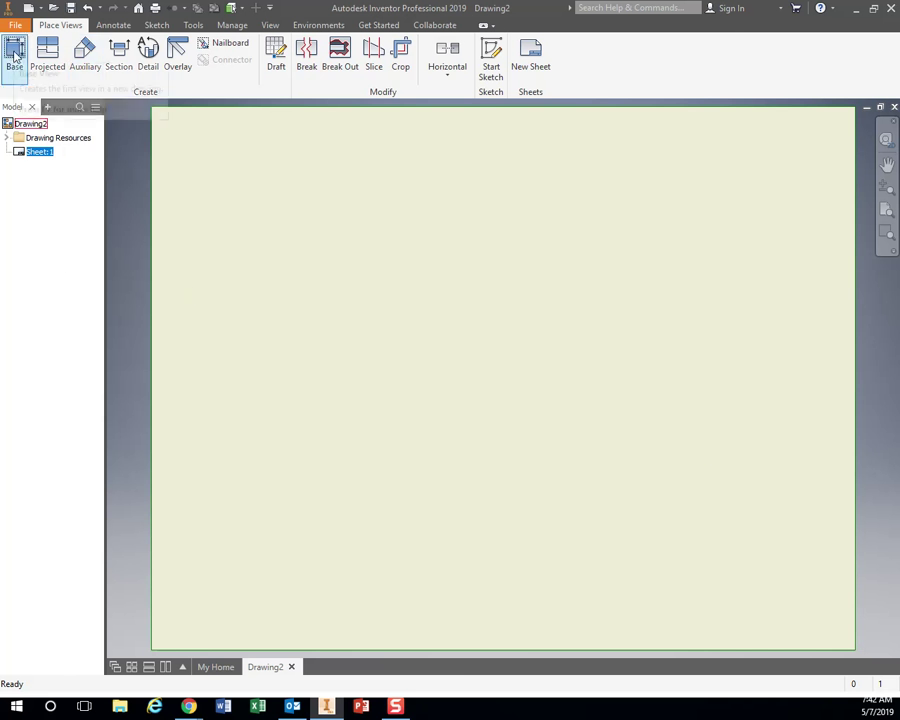
Step: Start a base view using KeyChain2.ipt as the model, accepting the unsaved-drawing warning
click(14, 55)
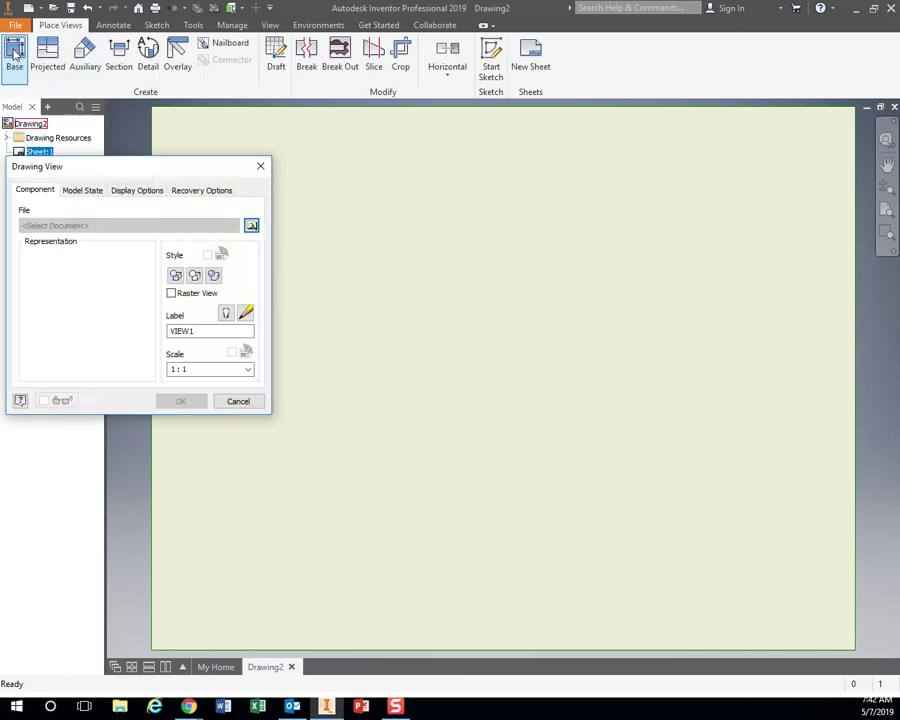
drag(110, 165, 255, 176)
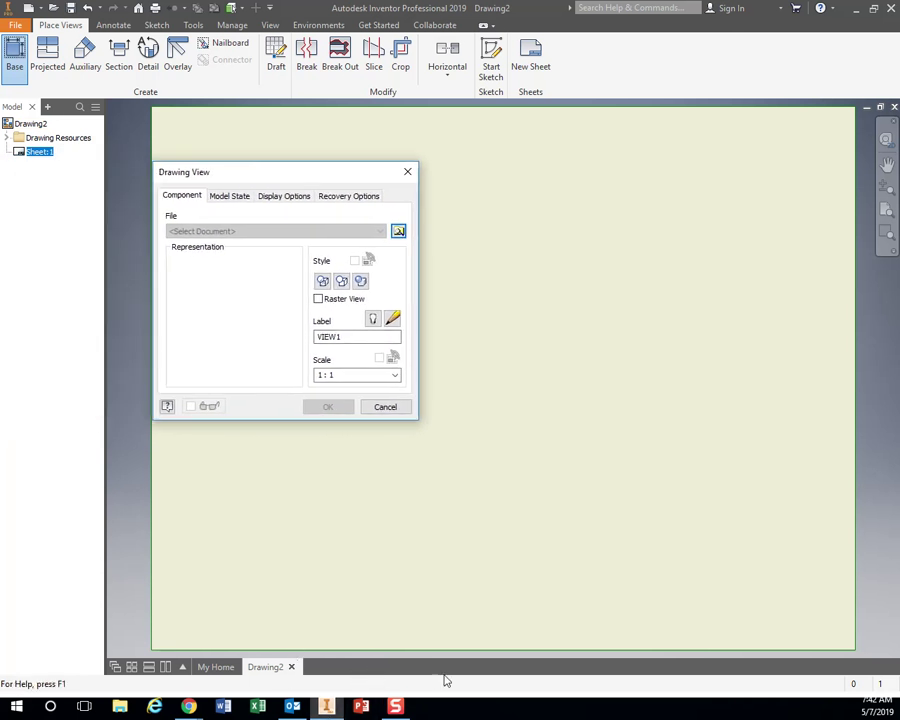
click(399, 231)
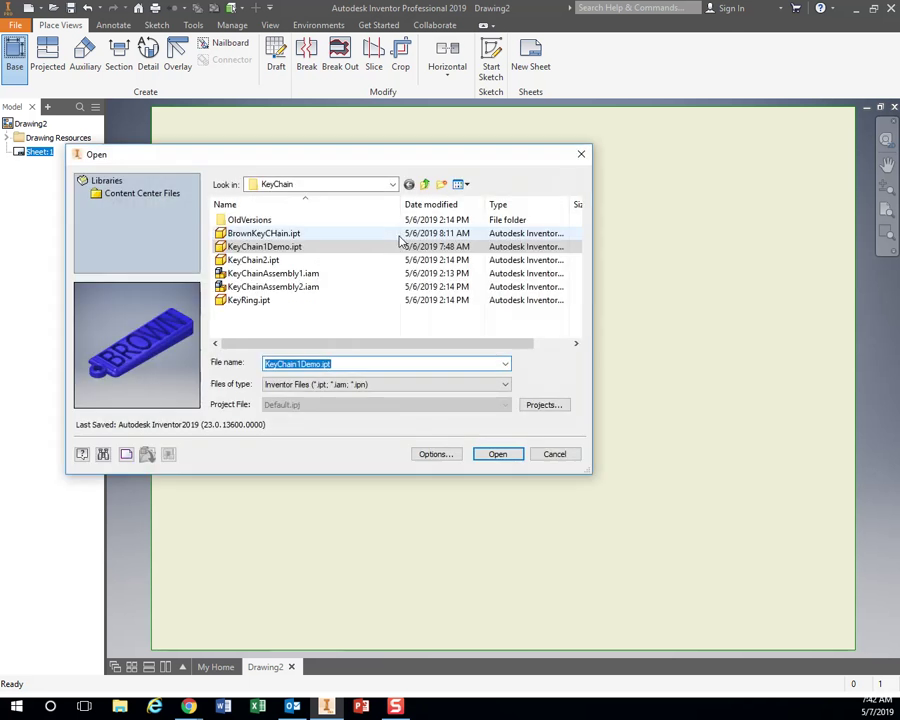
click(272, 261)
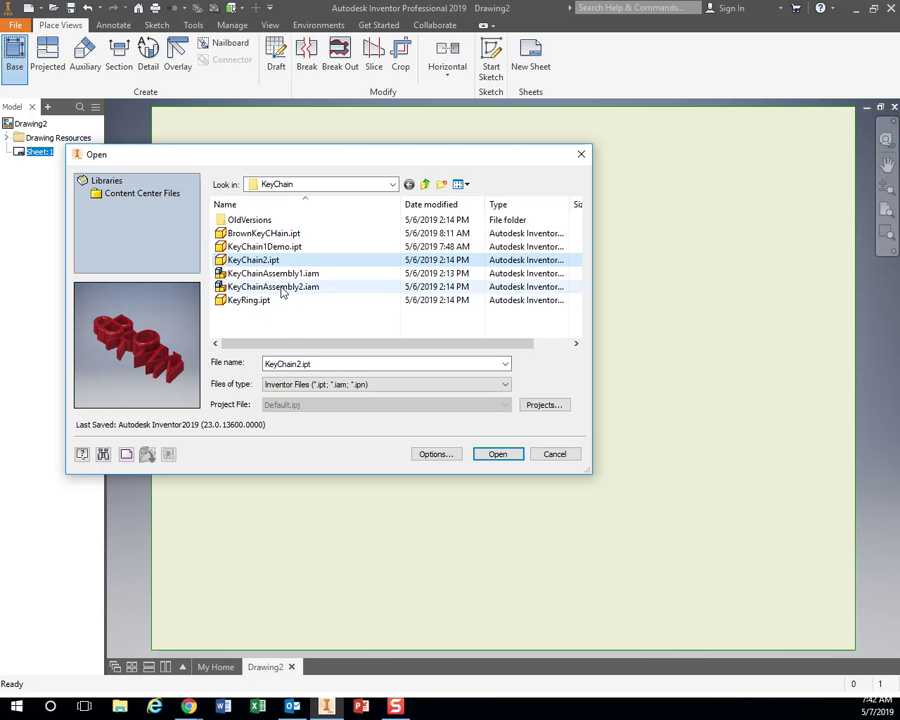
click(270, 287)
click(255, 260)
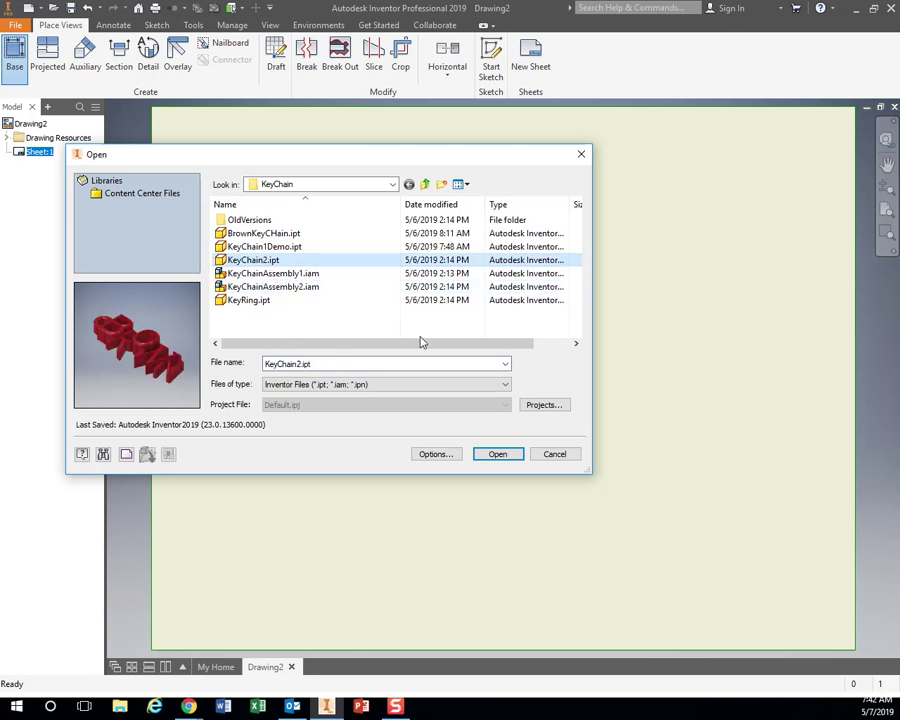
click(499, 457)
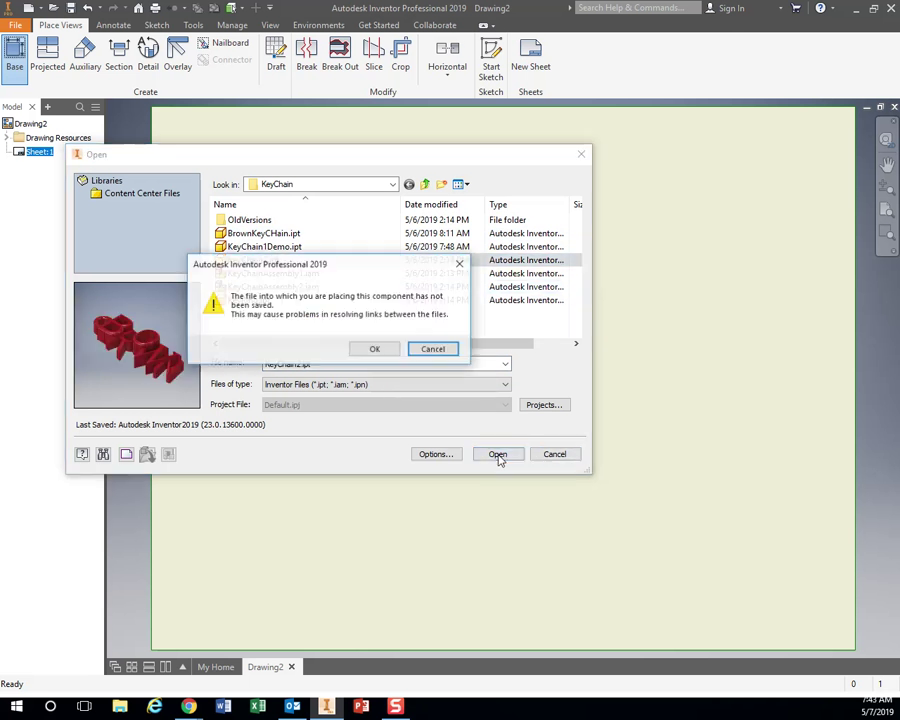
click(372, 350)
Step: Allow the file's search path and place the front view at 2:1 scale toward the lower left
click(247, 354)
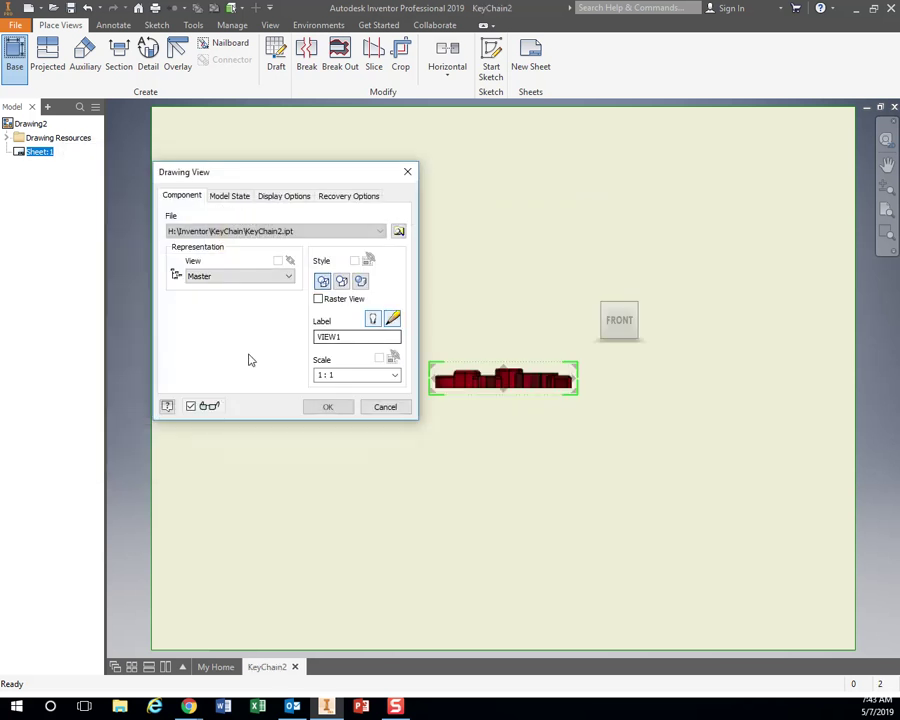
mouse_move(353, 177)
mouse_down()
mouse_move(576, 172)
mouse_move(840, 192)
mouse_move(504, 161)
mouse_move(281, 175)
mouse_move(237, 239)
mouse_up()
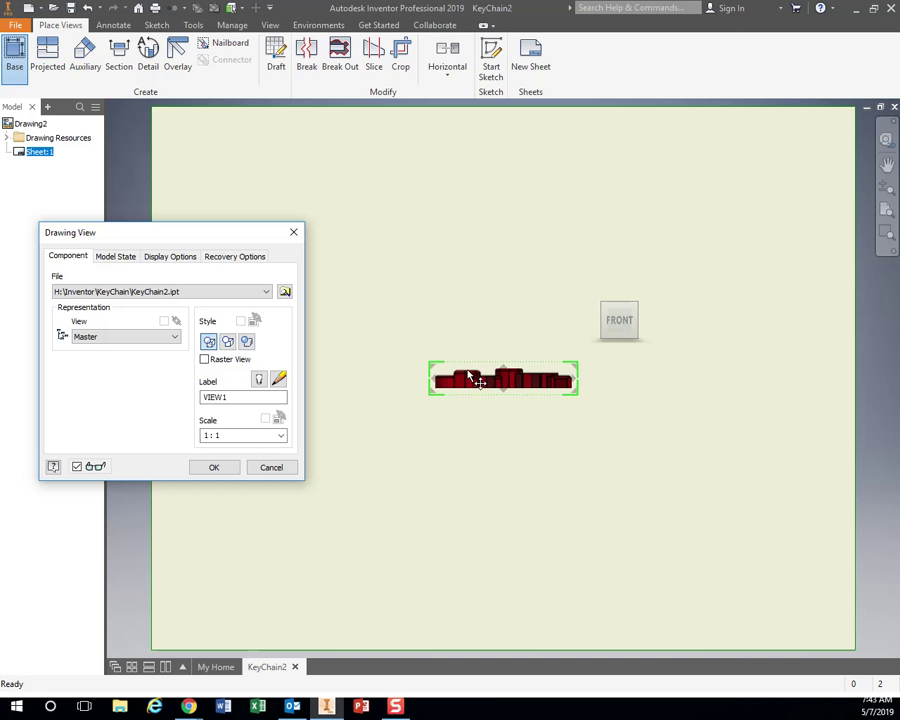
mouse_move(474, 378)
mouse_down()
mouse_move(330, 533)
mouse_move(362, 487)
mouse_up()
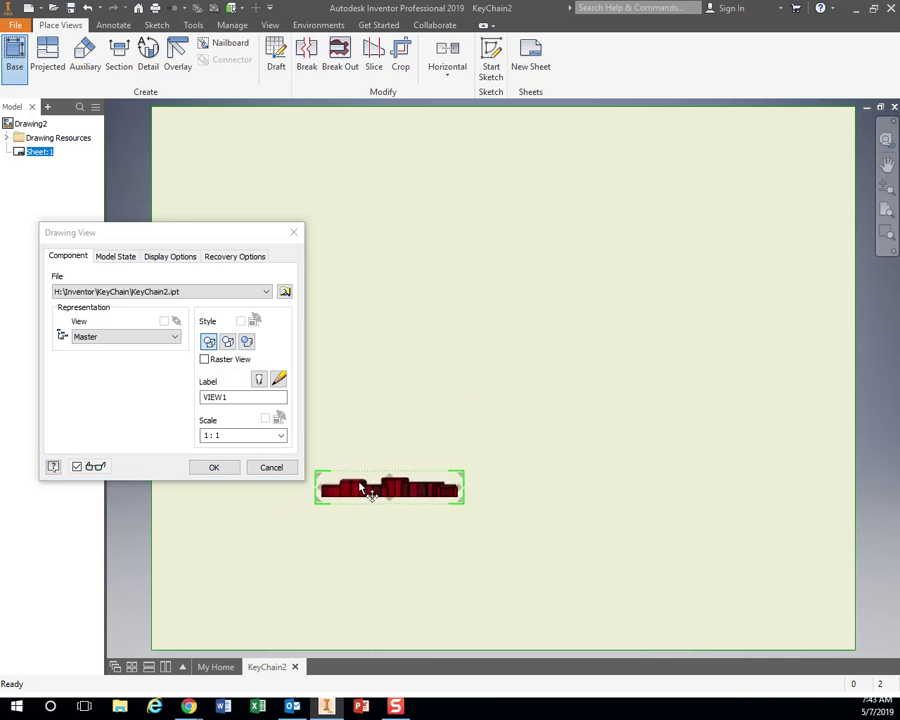
click(283, 436)
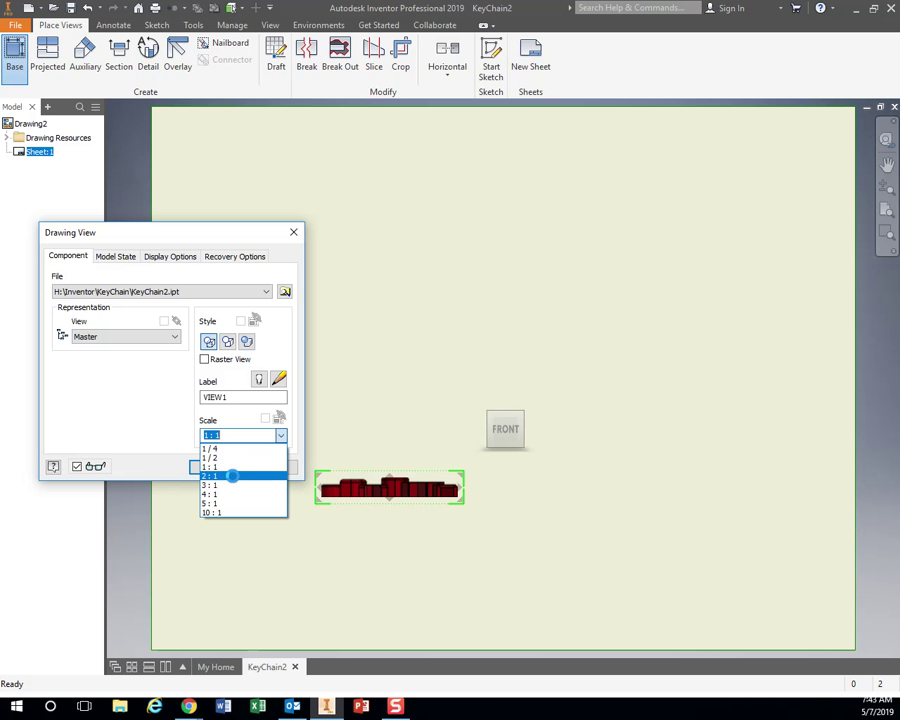
click(232, 476)
mouse_move(458, 488)
mouse_down()
mouse_move(444, 495)
mouse_move(432, 470)
mouse_move(444, 476)
mouse_up()
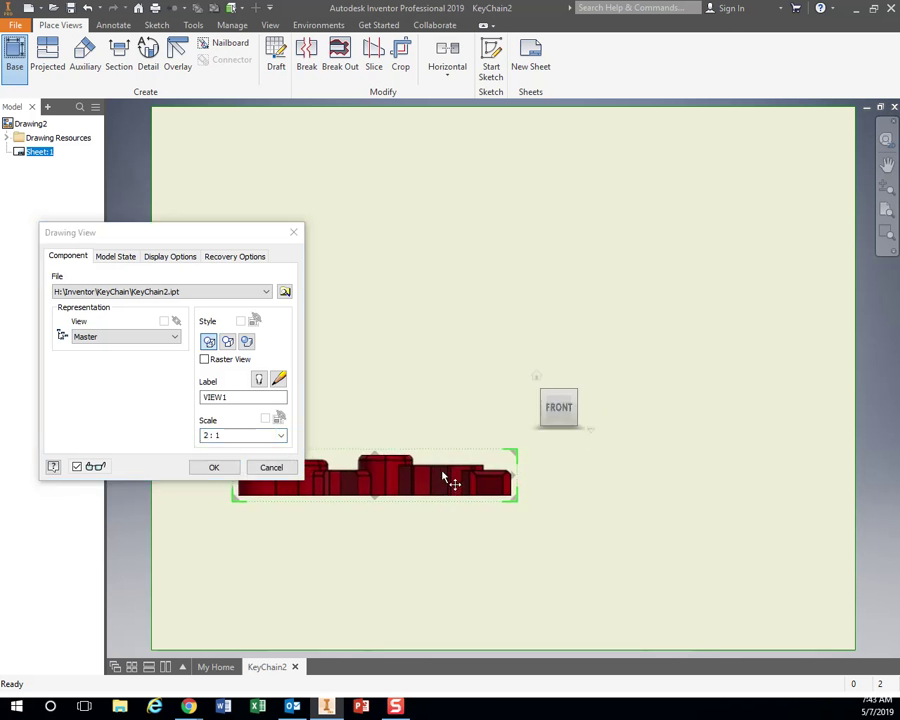
Step: Add projected top and right-side views above and beside the front view
mouse_move(514, 481)
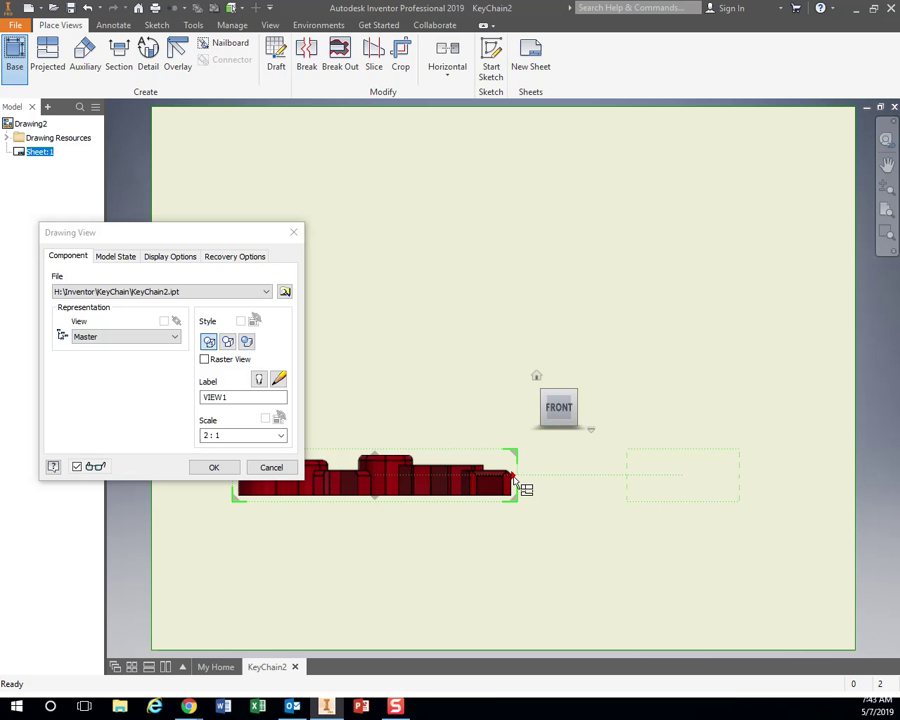
click(376, 460)
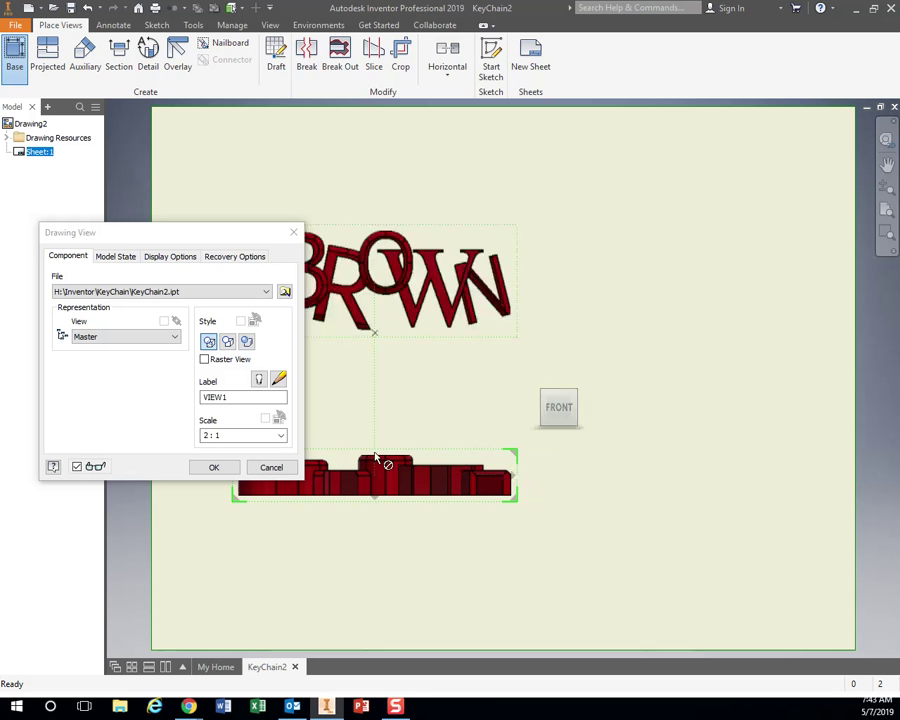
click(512, 478)
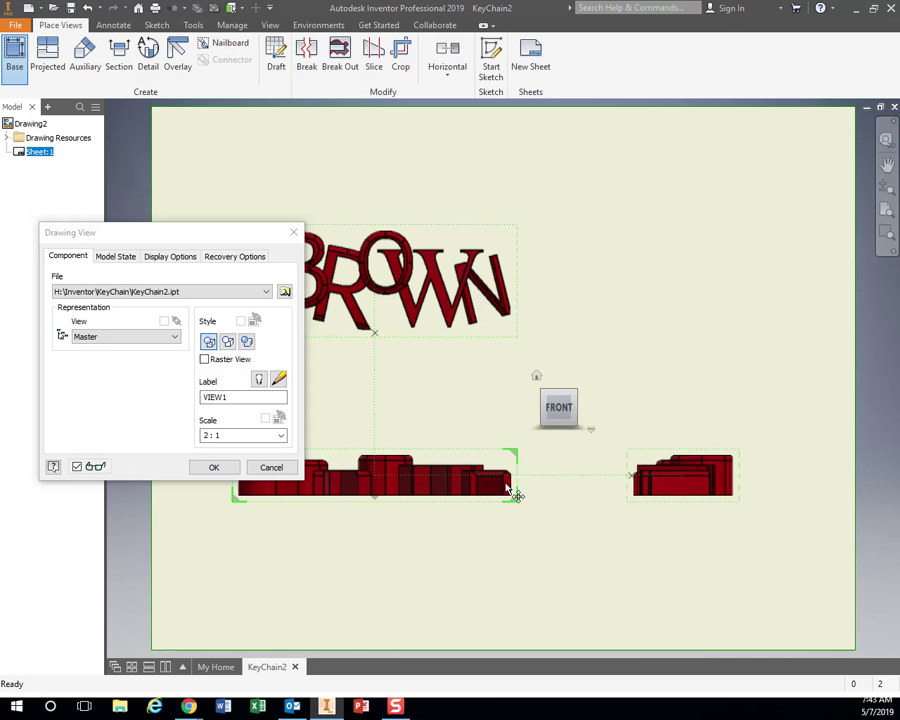
Step: Confirm the front, top and side views so VIEW1 to VIEW3 are created
click(215, 468)
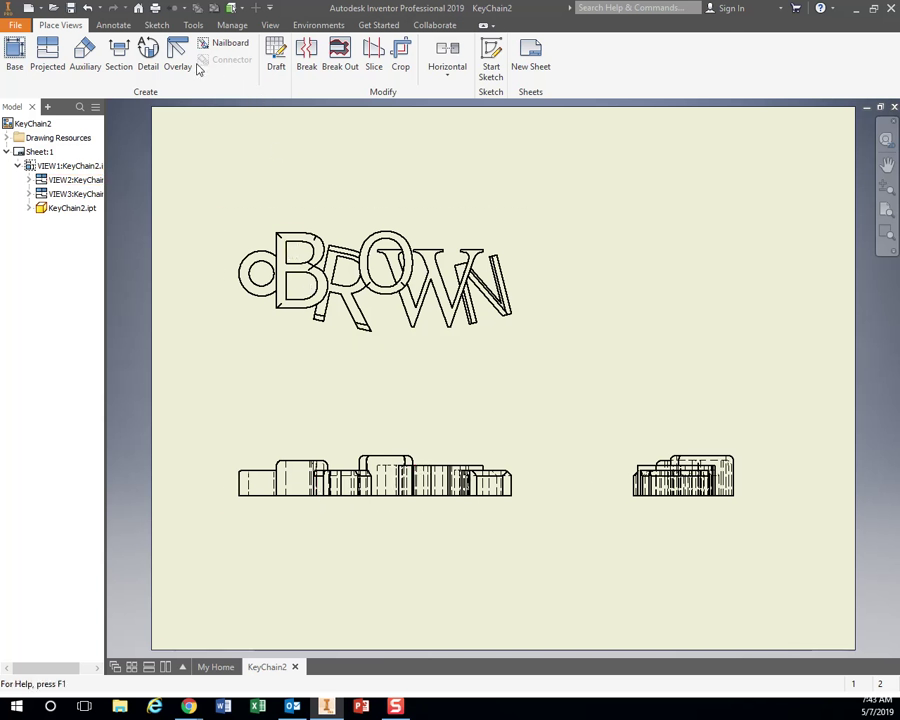
click(115, 25)
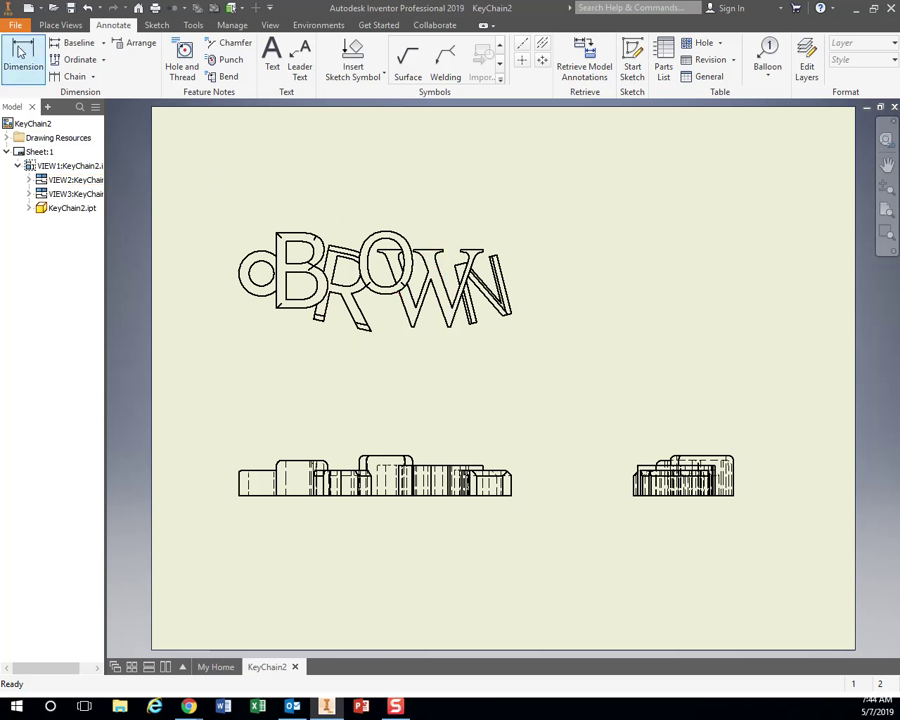
click(20, 52)
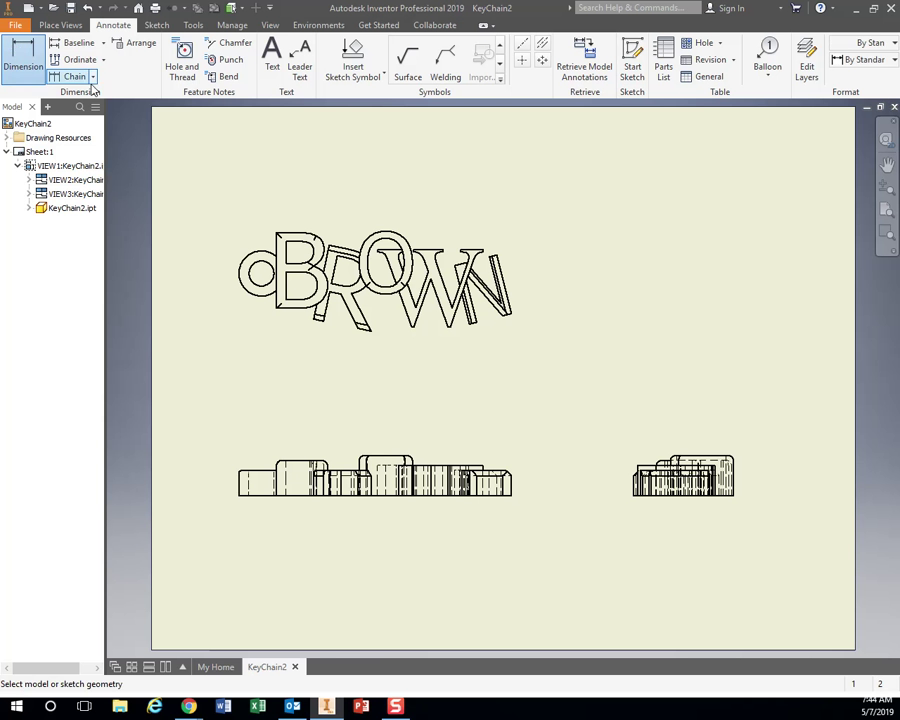
Step: Dimension the 54.12 overall width from the ring circle to the BROWN lettering's end
click(242, 279)
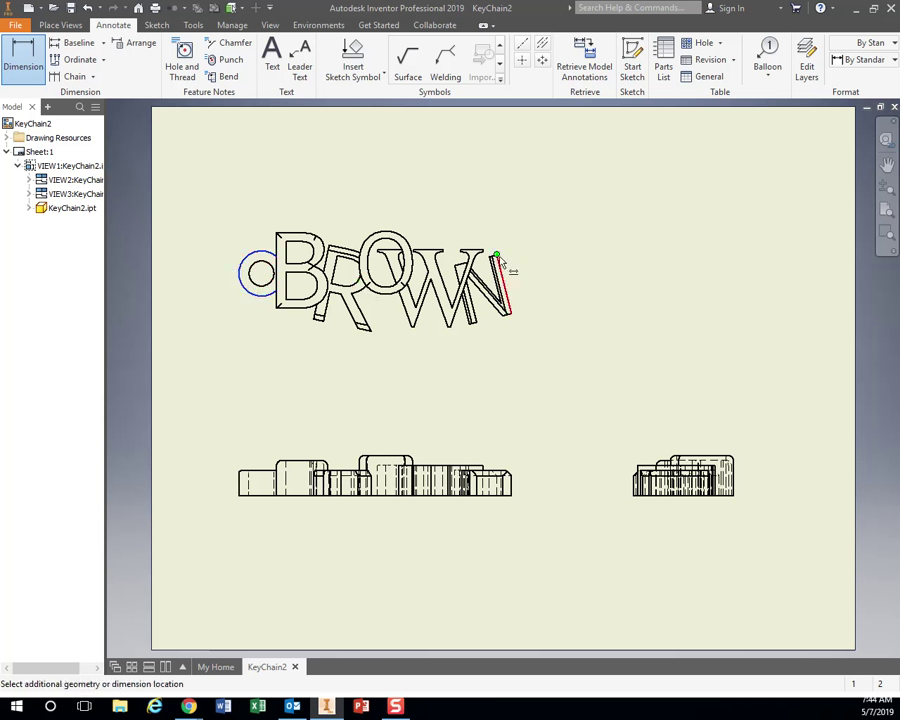
click(511, 314)
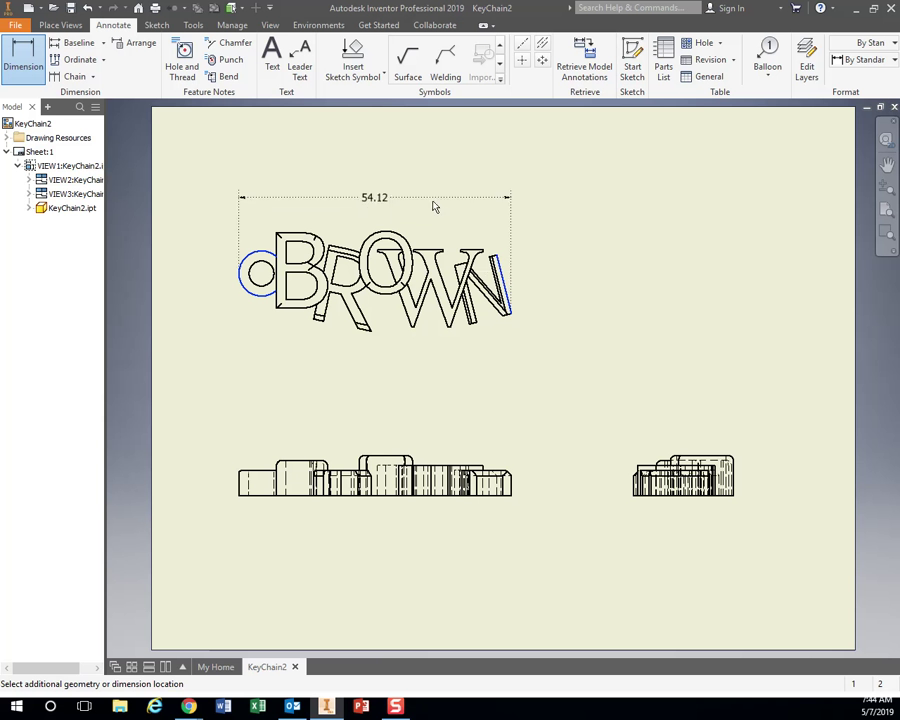
click(435, 206)
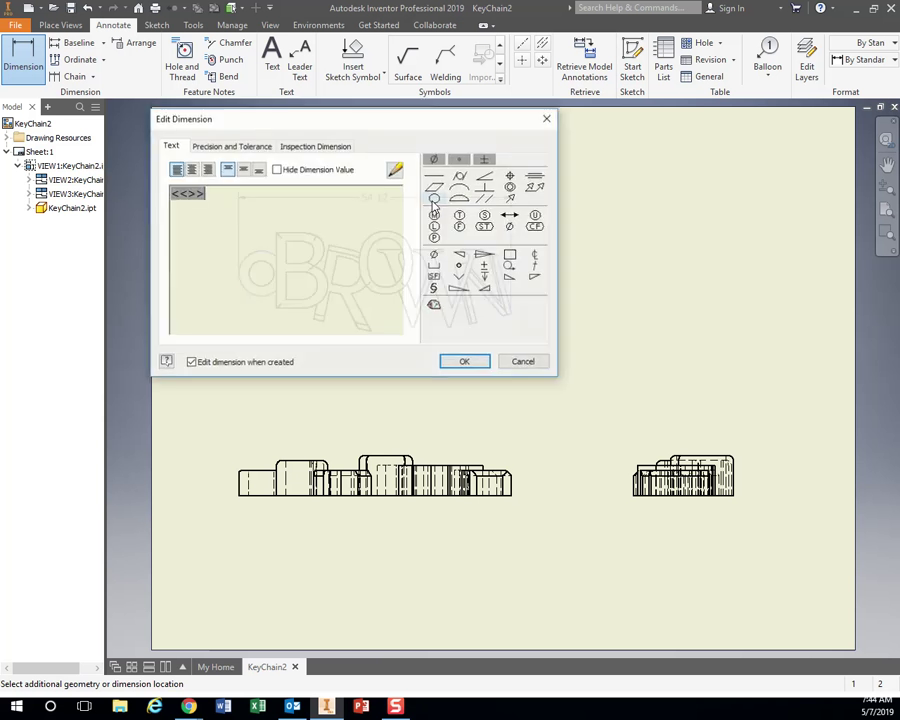
click(462, 363)
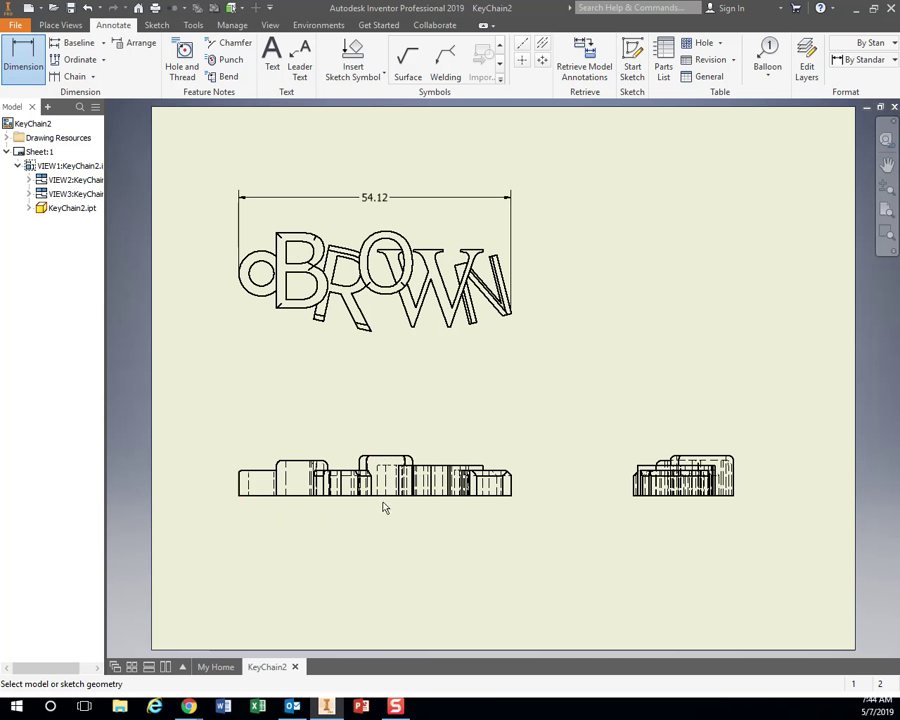
Step: Add the 8.00 front-view height and 19.83 side-view width dimensions
click(22, 55)
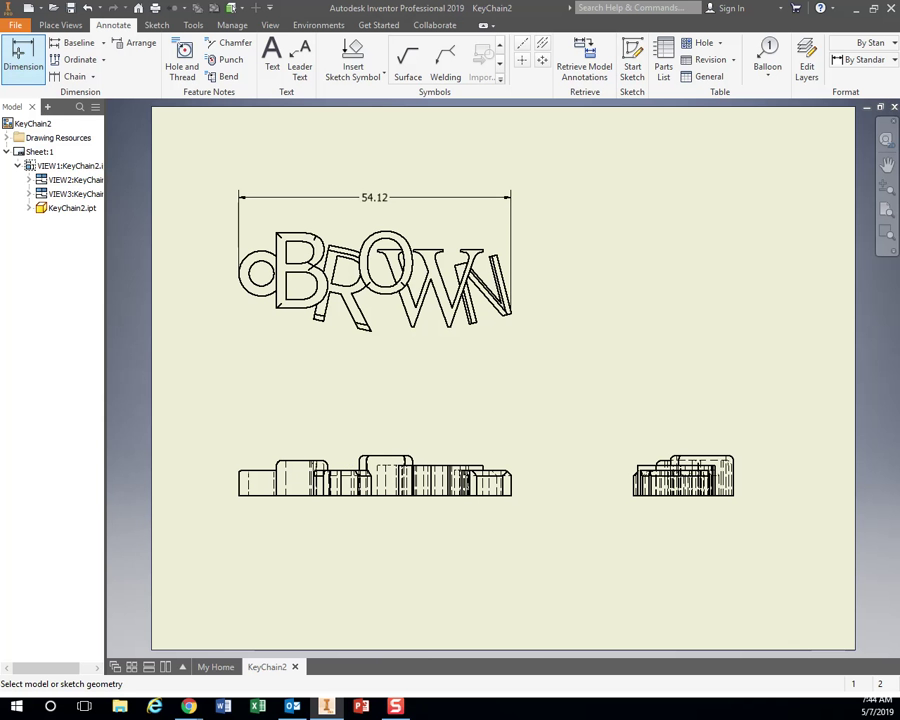
click(389, 495)
click(385, 457)
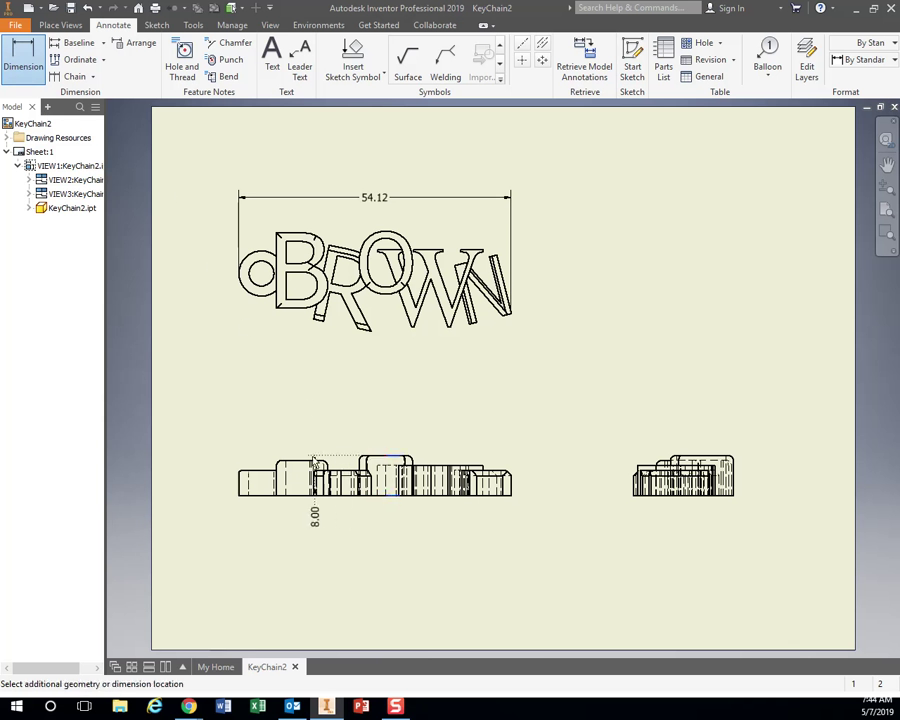
click(209, 460)
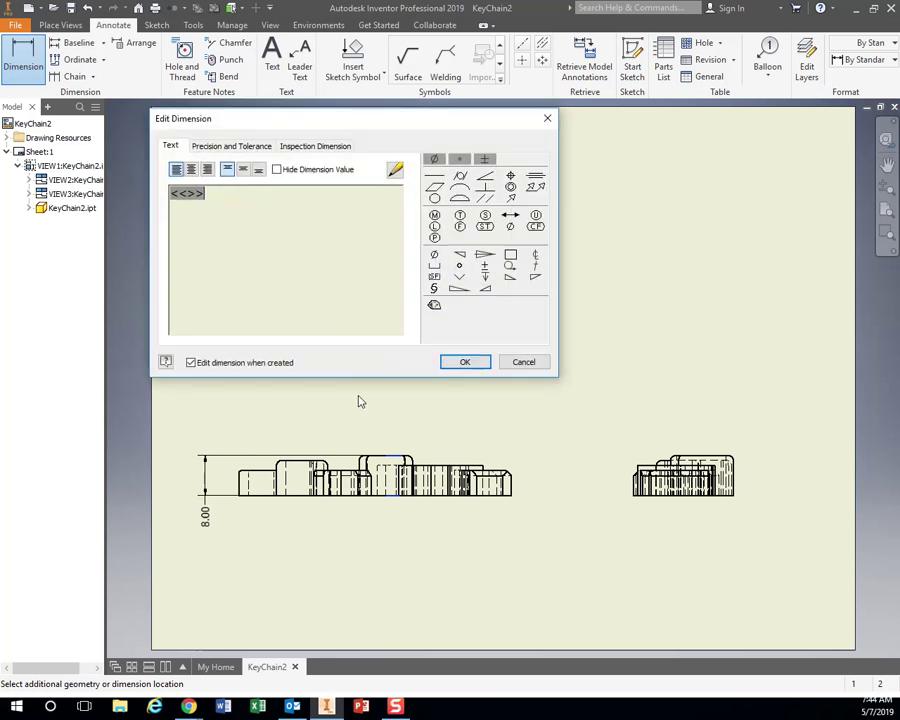
click(463, 361)
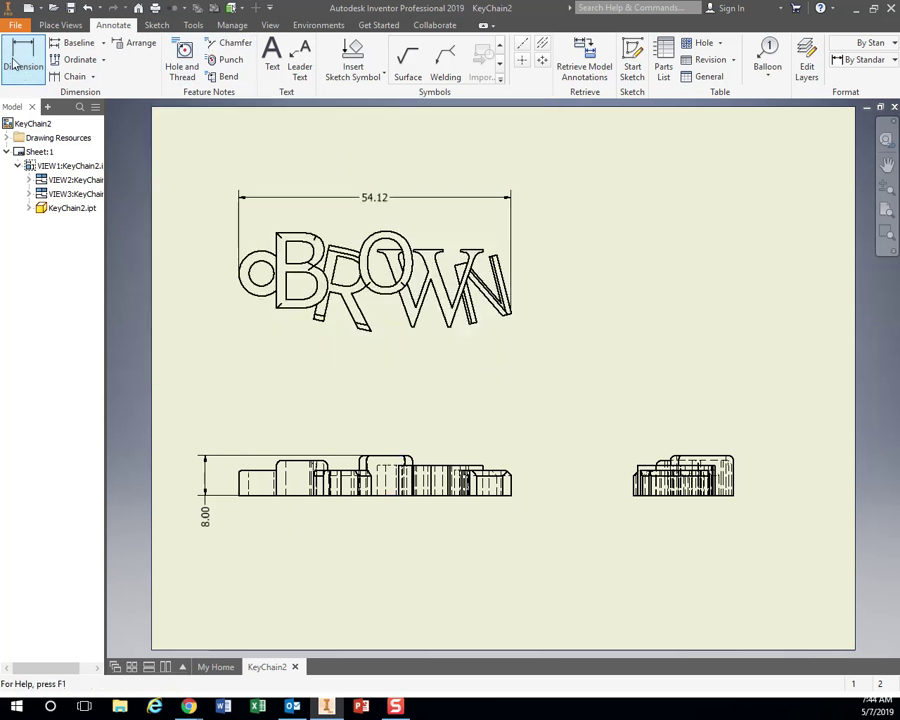
click(633, 496)
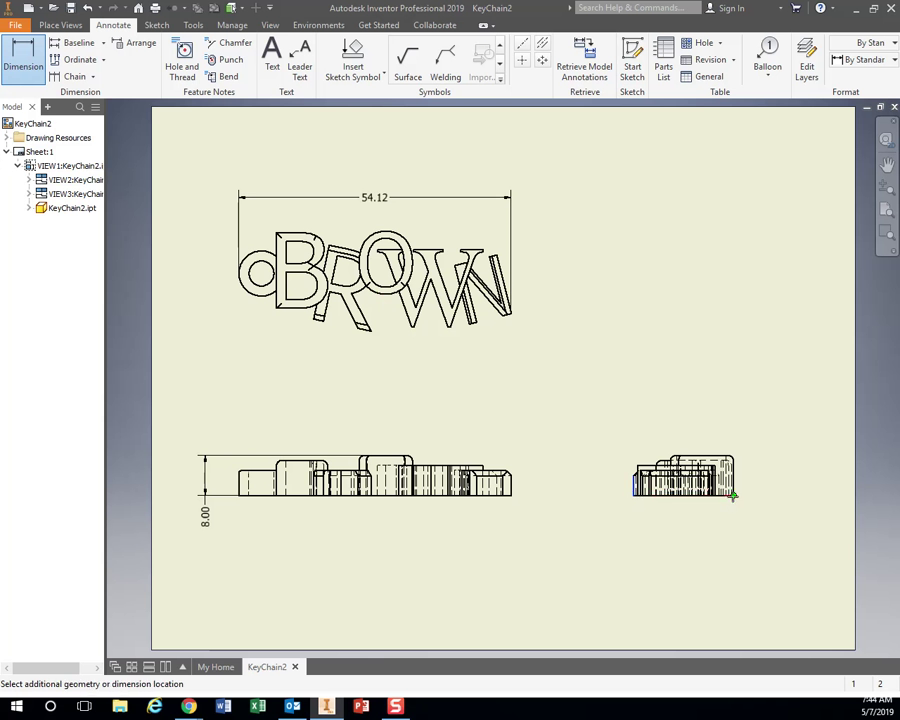
click(733, 495)
click(685, 508)
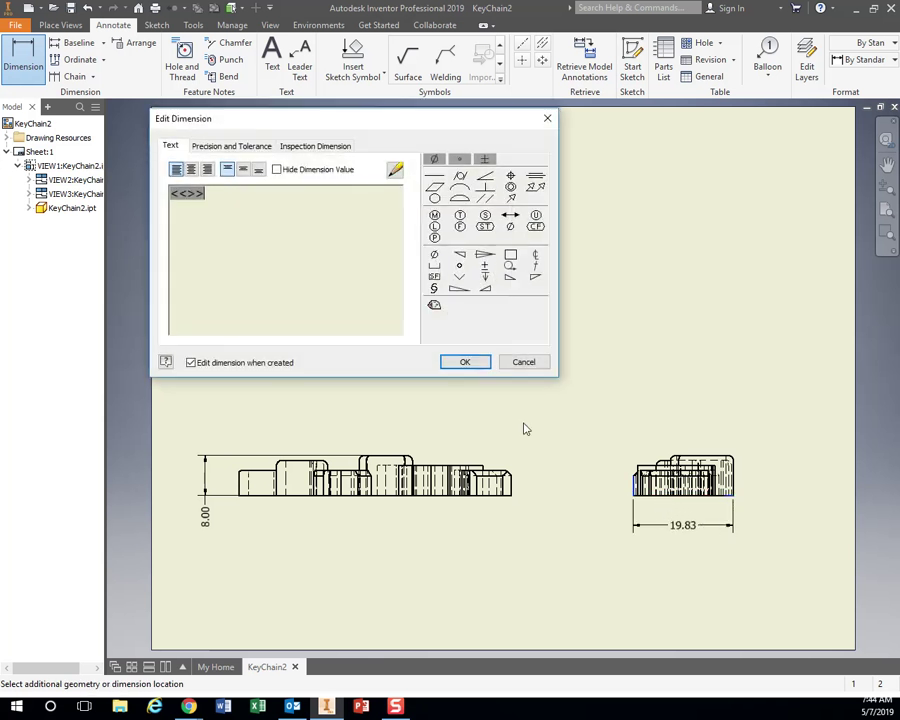
click(461, 360)
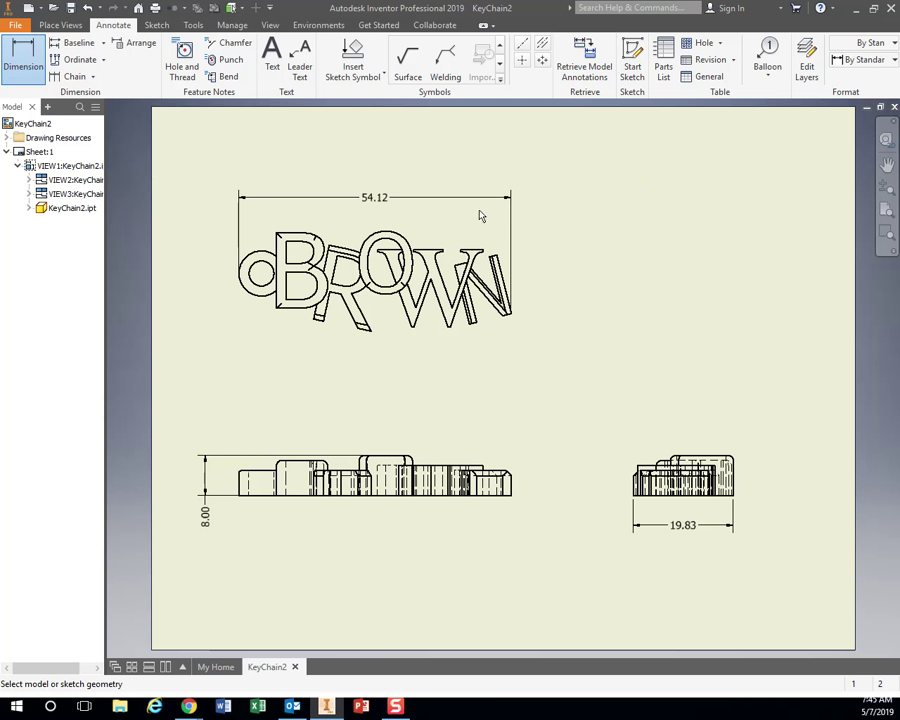
click(54, 26)
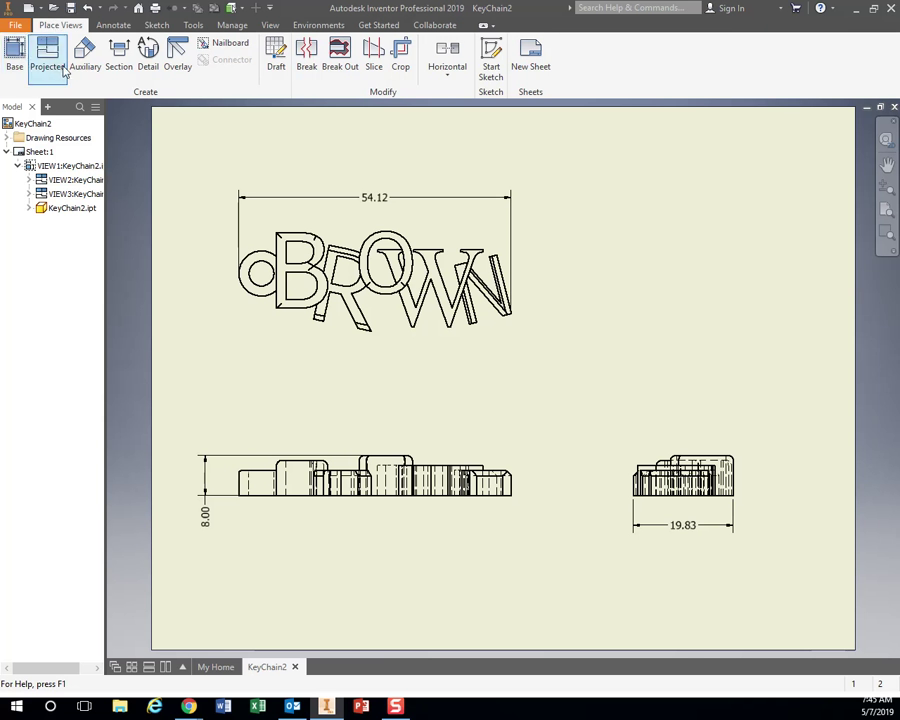
Step: Start a new base view of KeyChainAssembly2.iam, accepting the unsaved-file and search-path prompts
click(17, 165)
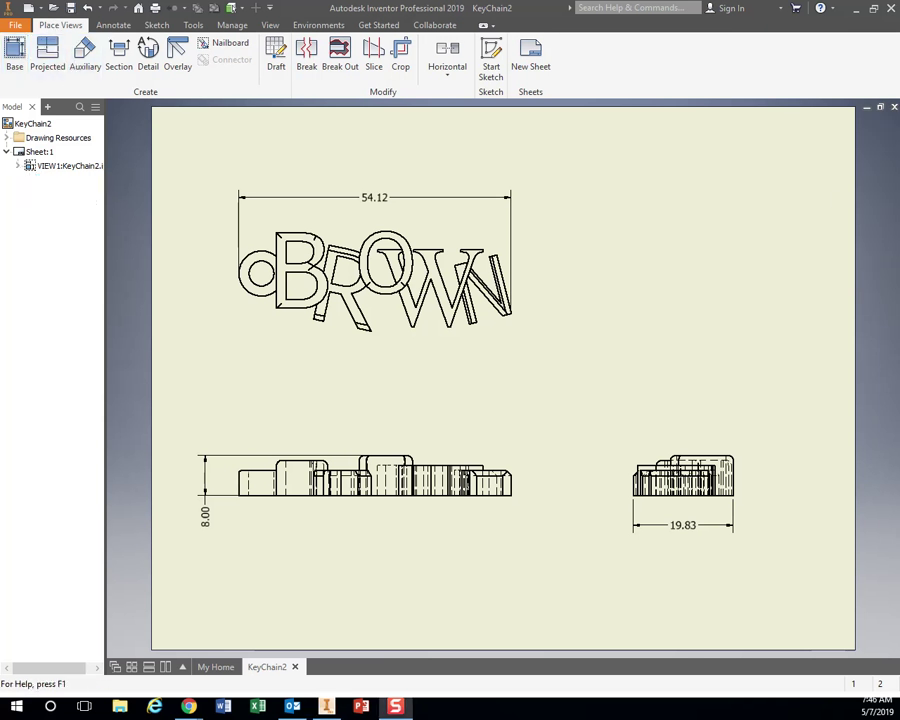
click(14, 55)
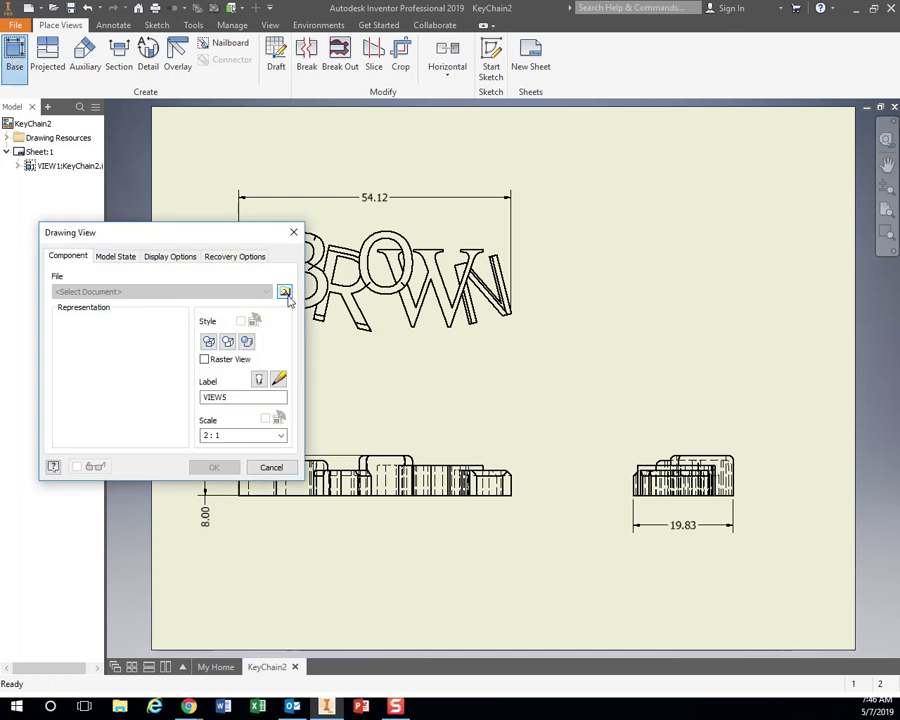
click(285, 292)
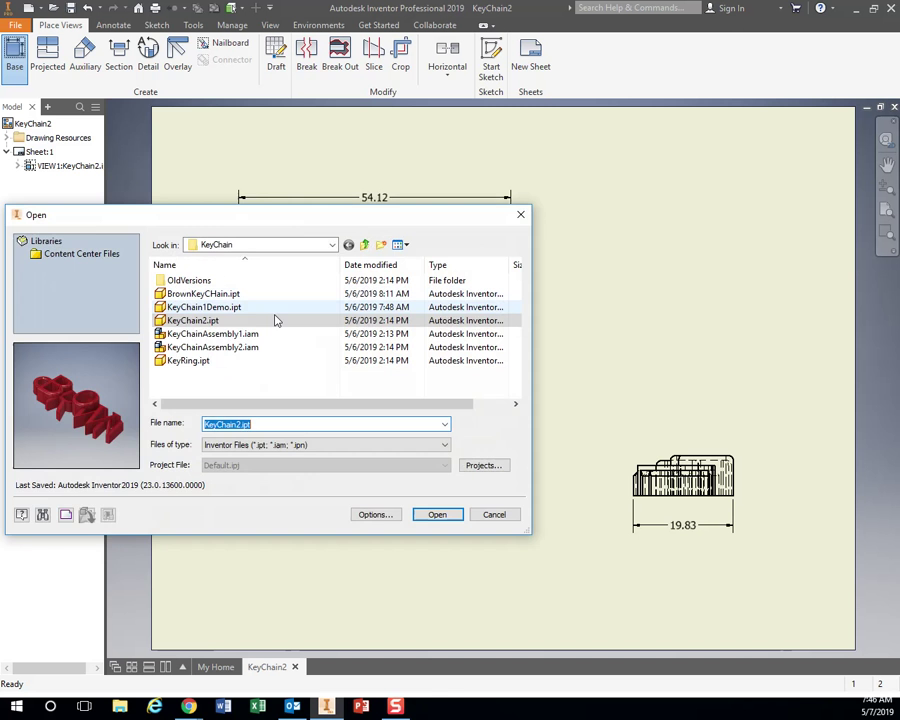
click(224, 347)
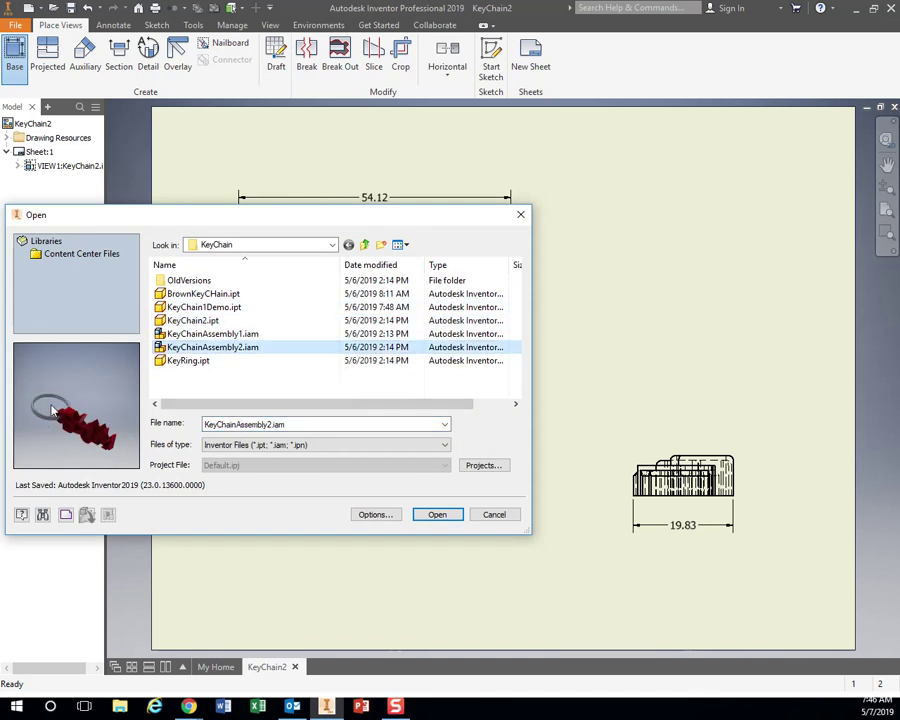
click(442, 515)
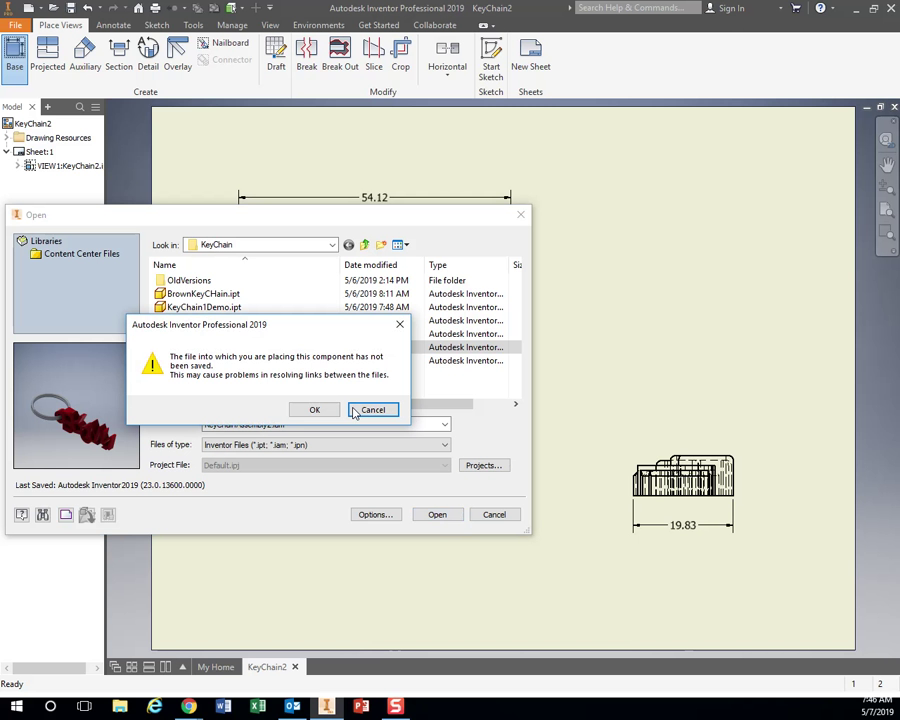
click(316, 409)
click(212, 410)
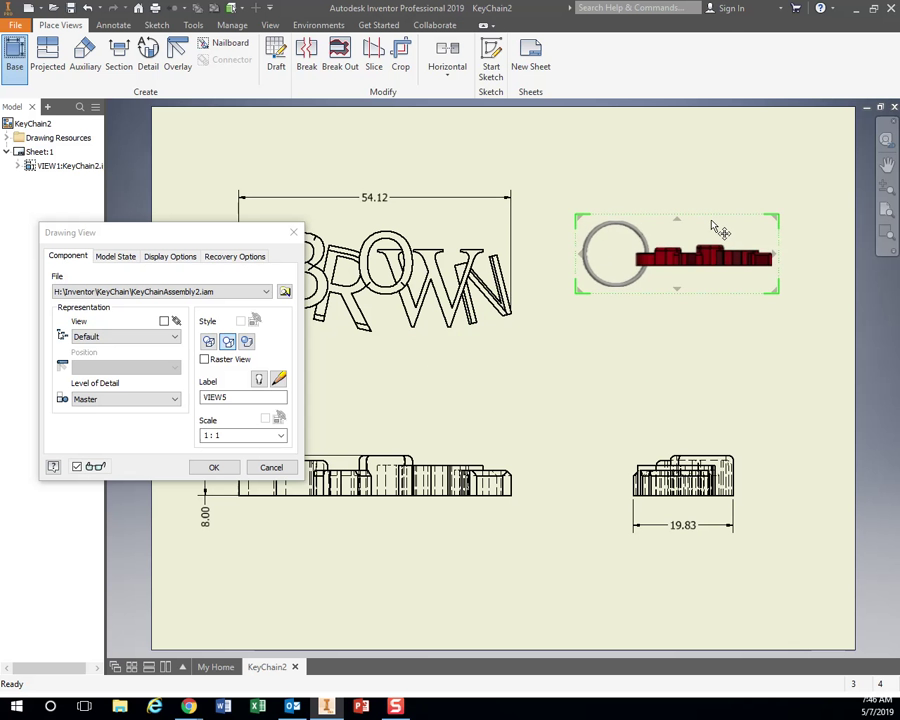
Step: Place the assembly as a 2:1 shaded isometric view at the sheet's top right
click(720, 230)
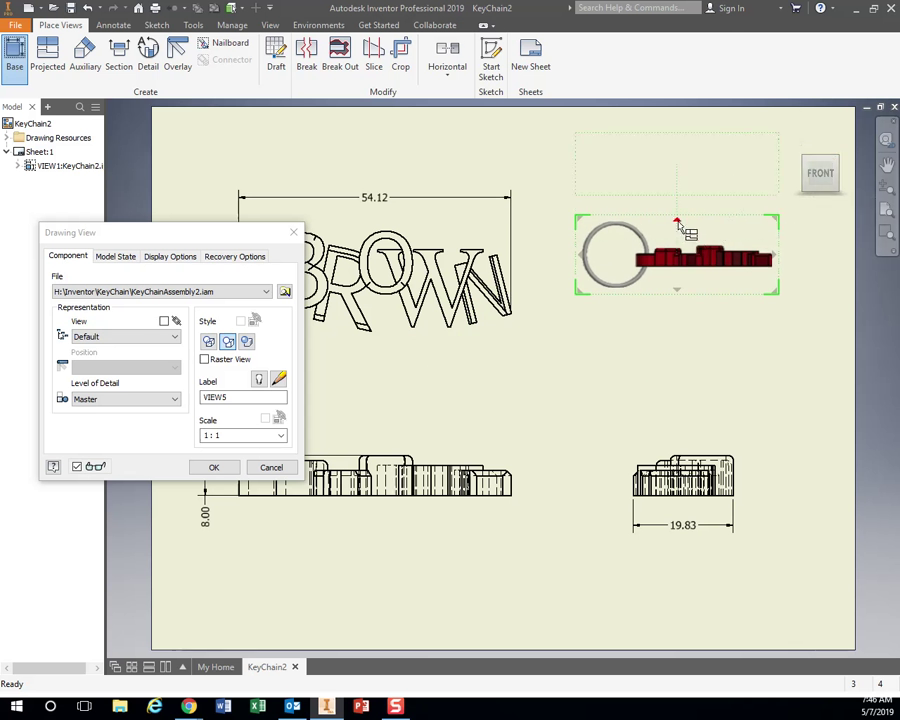
click(835, 160)
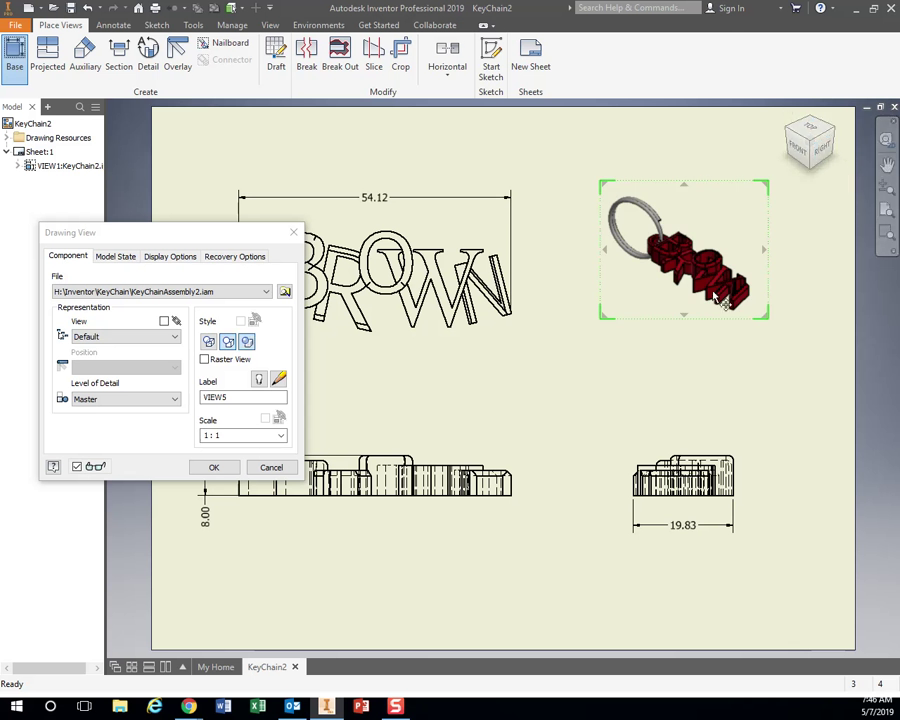
click(281, 435)
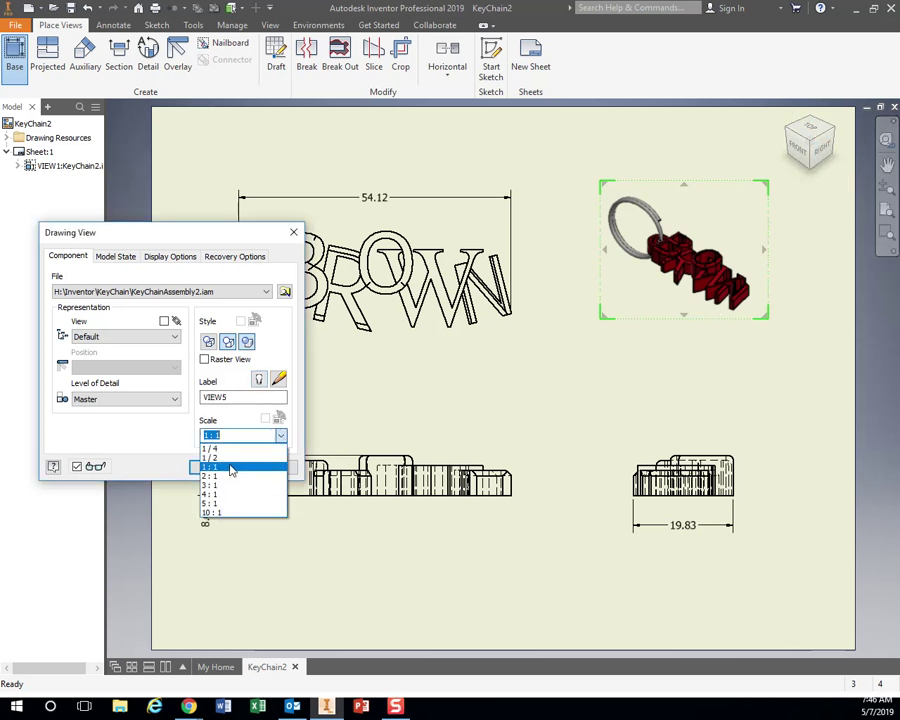
click(227, 476)
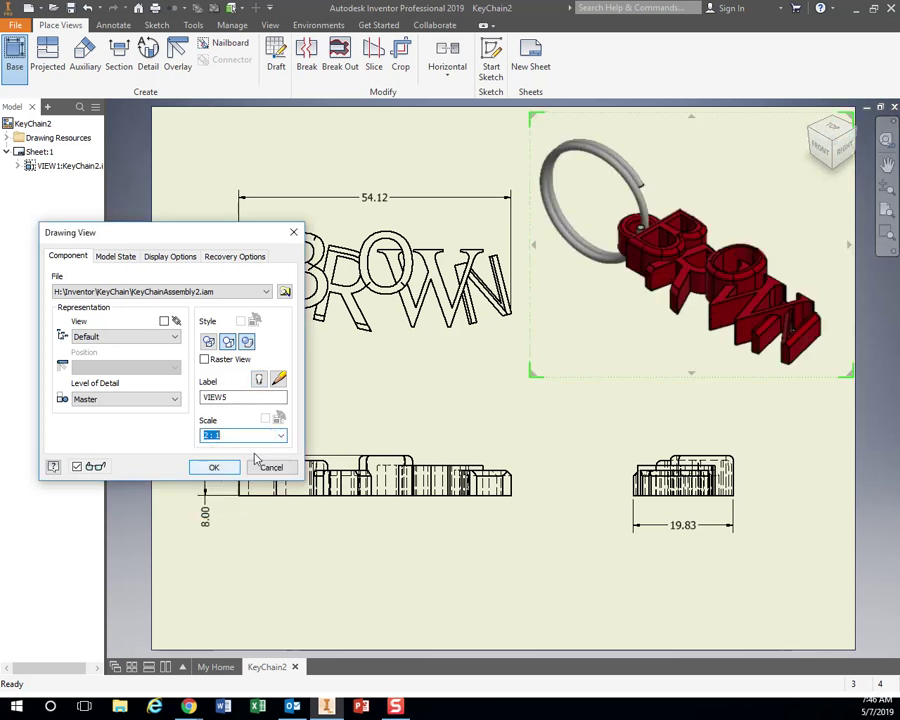
click(248, 343)
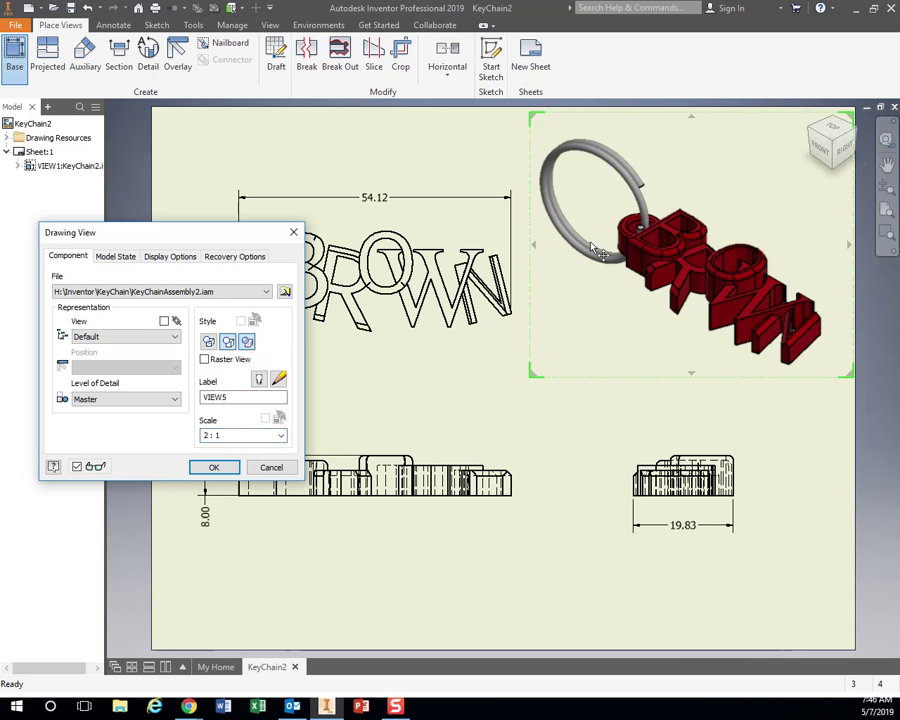
click(213, 469)
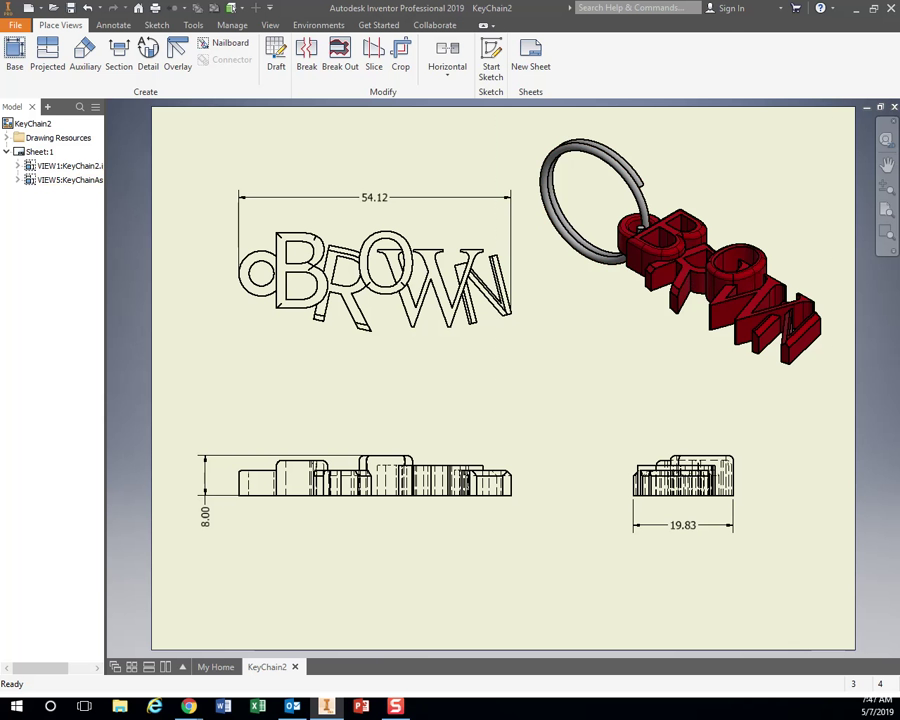
Step: Open the assembly behind the shaded view and drag the KeyRing to a new position
right_click(733, 289)
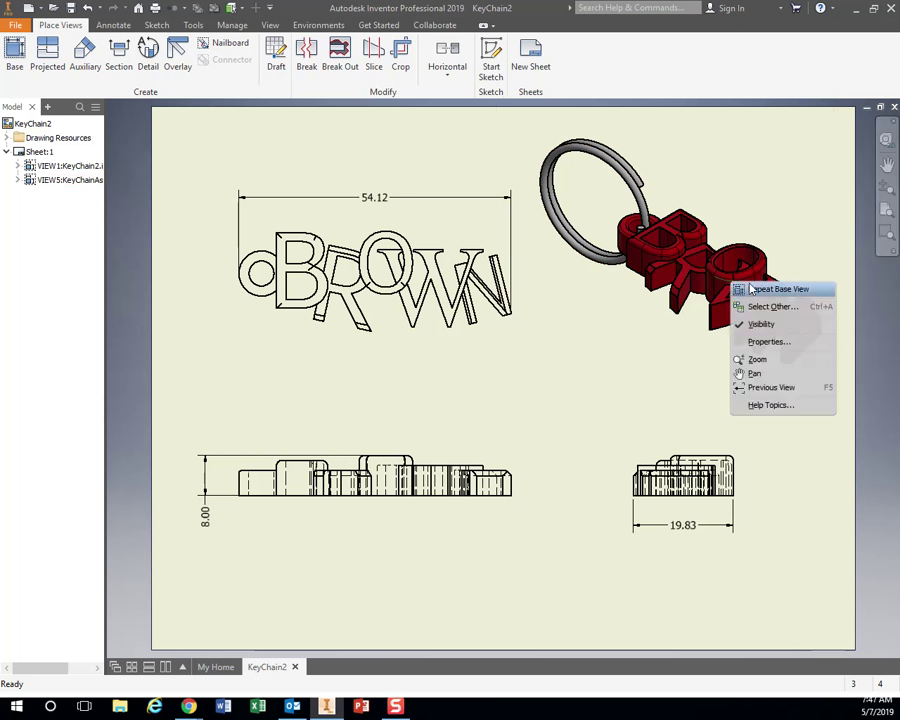
key(Escape)
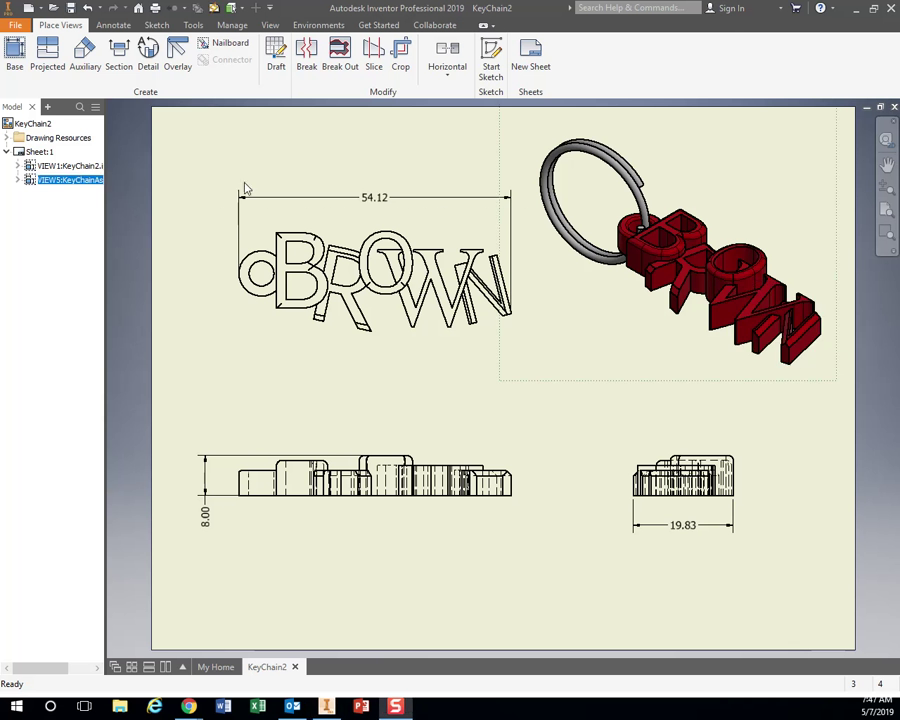
right_click(65, 183)
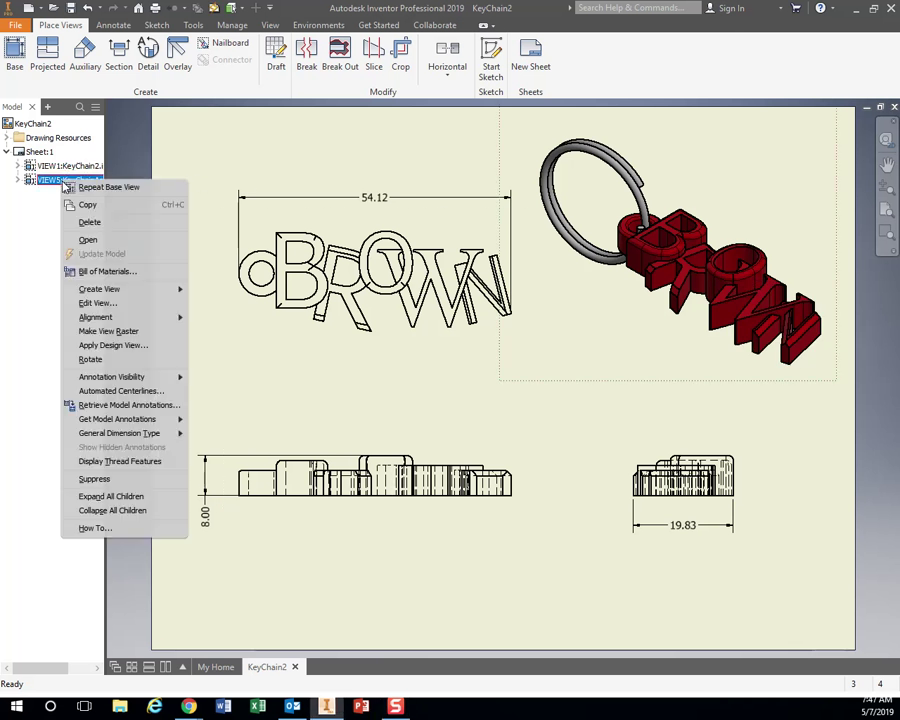
click(108, 239)
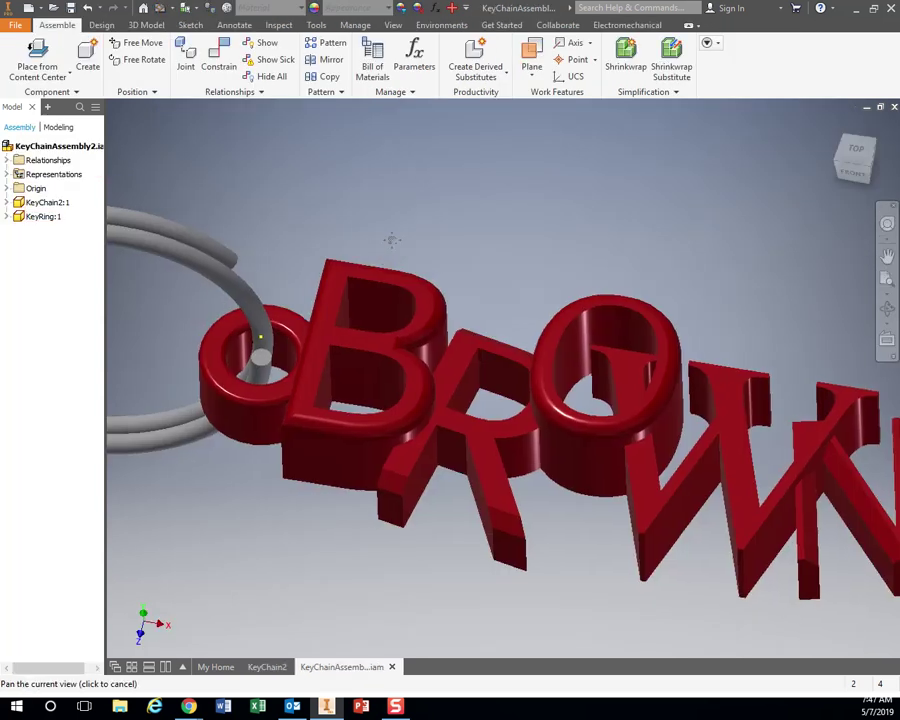
middle_drag(391, 240, 405, 265)
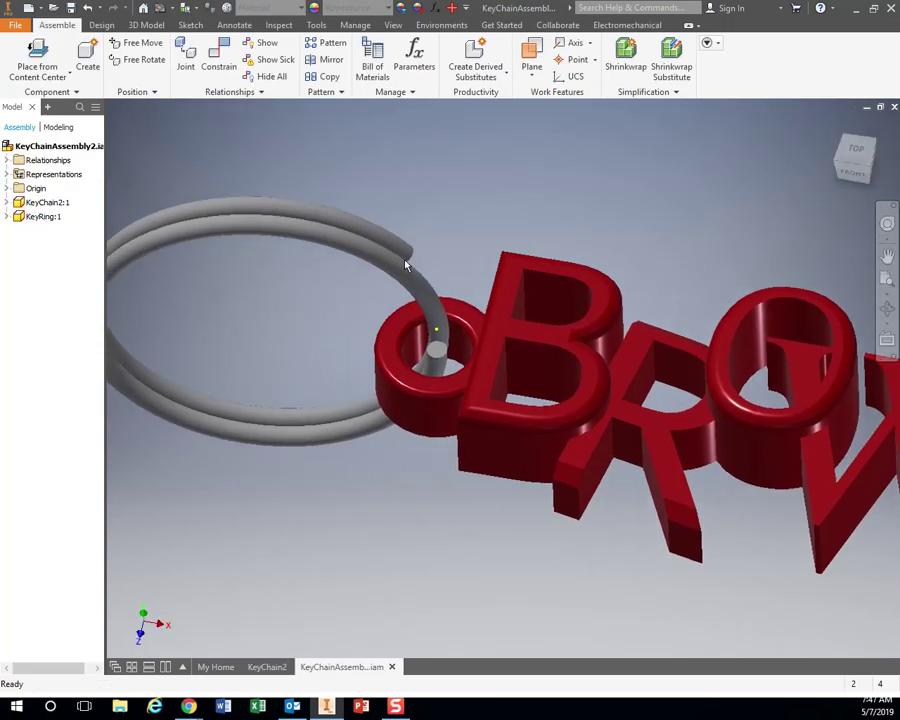
drag(148, 268, 357, 116)
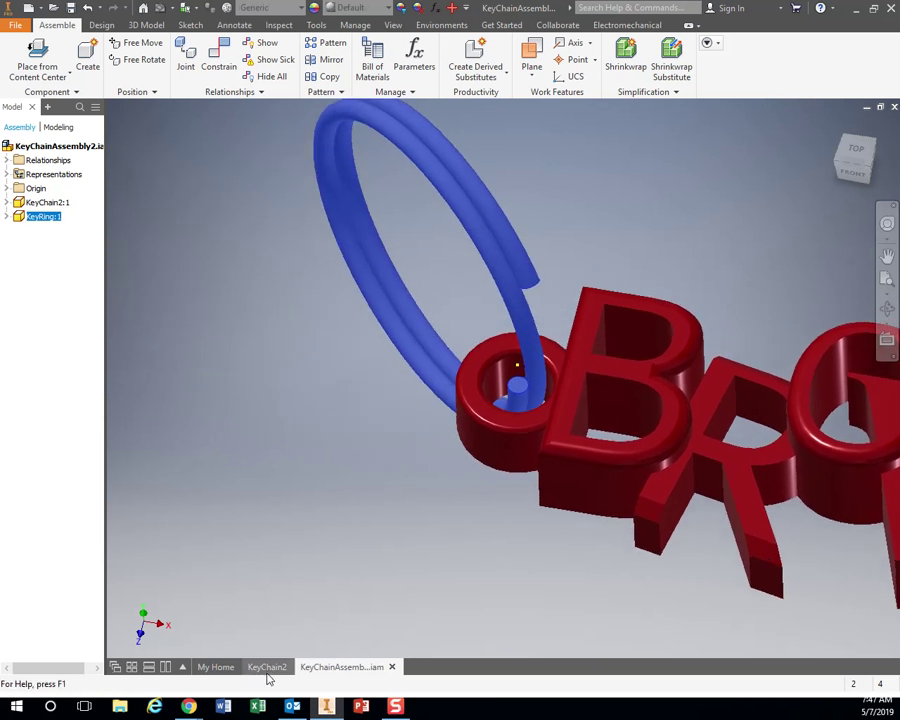
Step: Lay the key ring down left of the letters and refresh the shaded drawing view
click(267, 667)
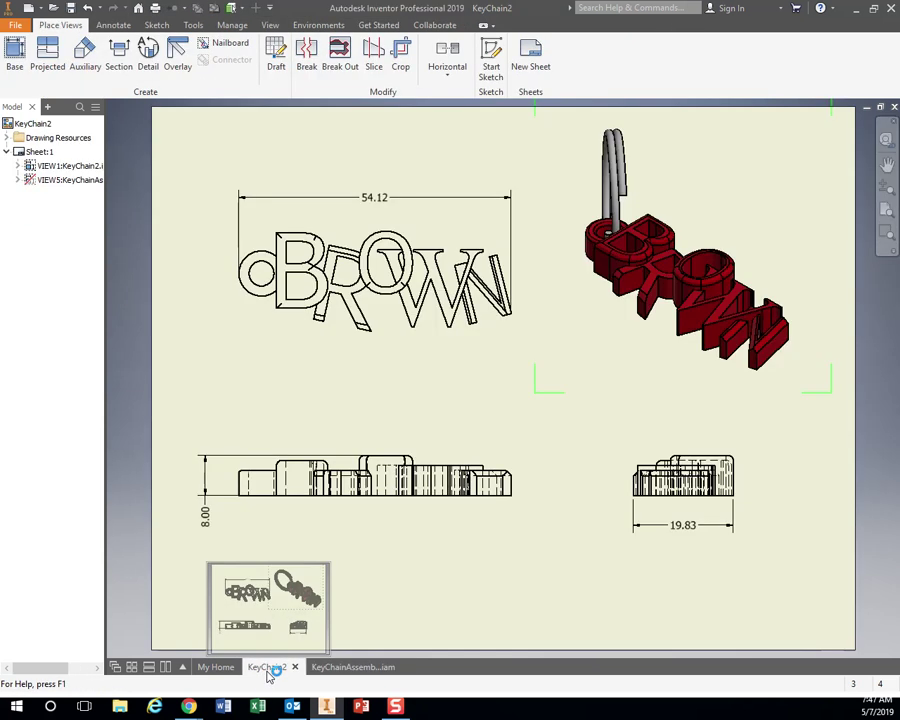
click(342, 672)
drag(432, 326, 256, 683)
click(268, 668)
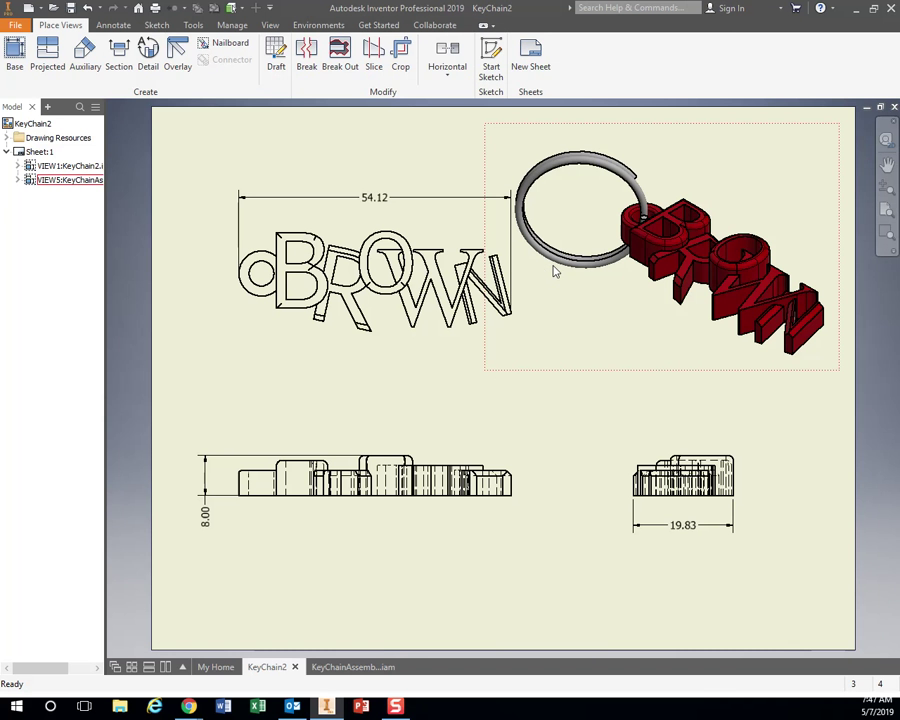
click(716, 357)
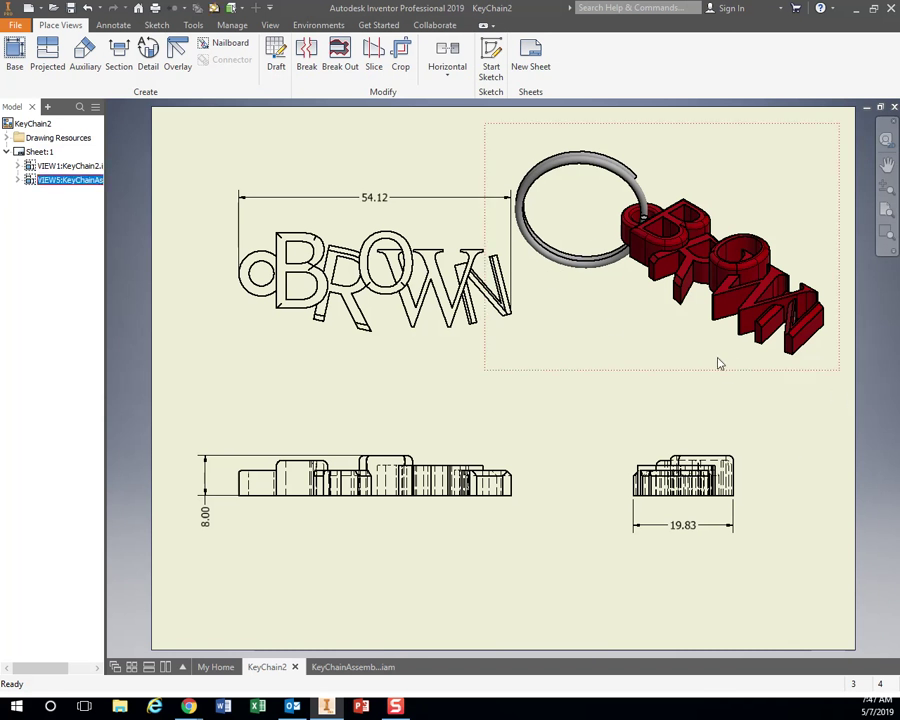
click(717, 372)
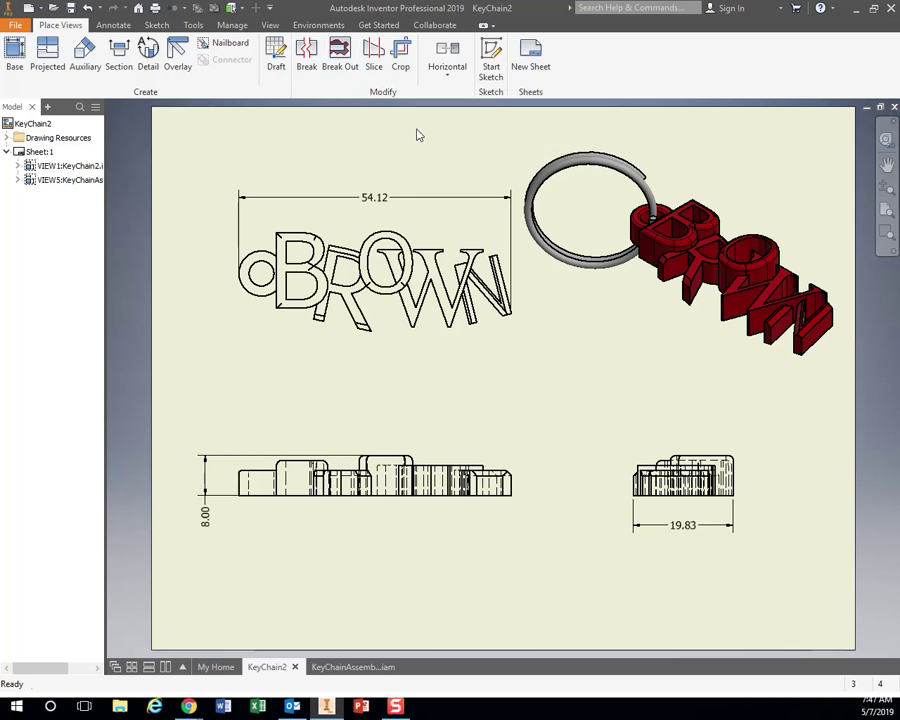
Step: Add a text note at the sheet's top right with the student's name, Key Chain, and Period 1
click(119, 28)
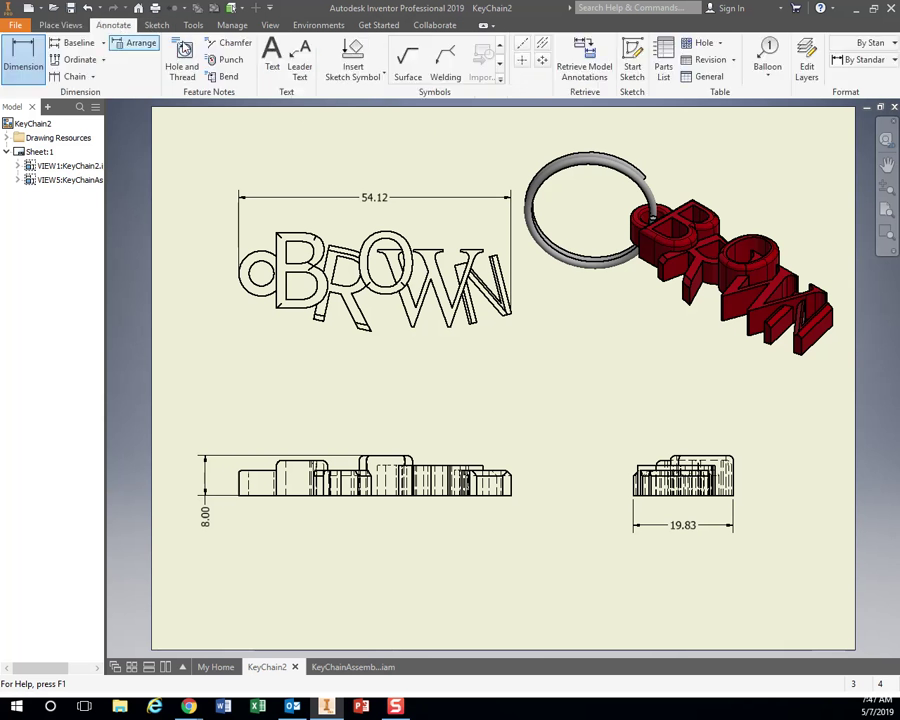
click(272, 55)
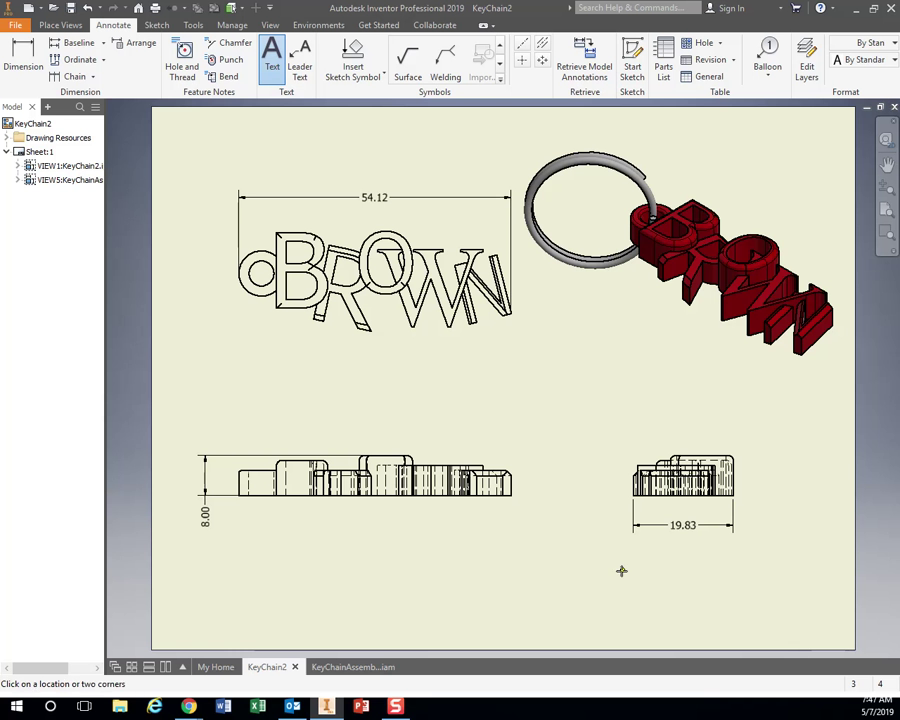
click(770, 139)
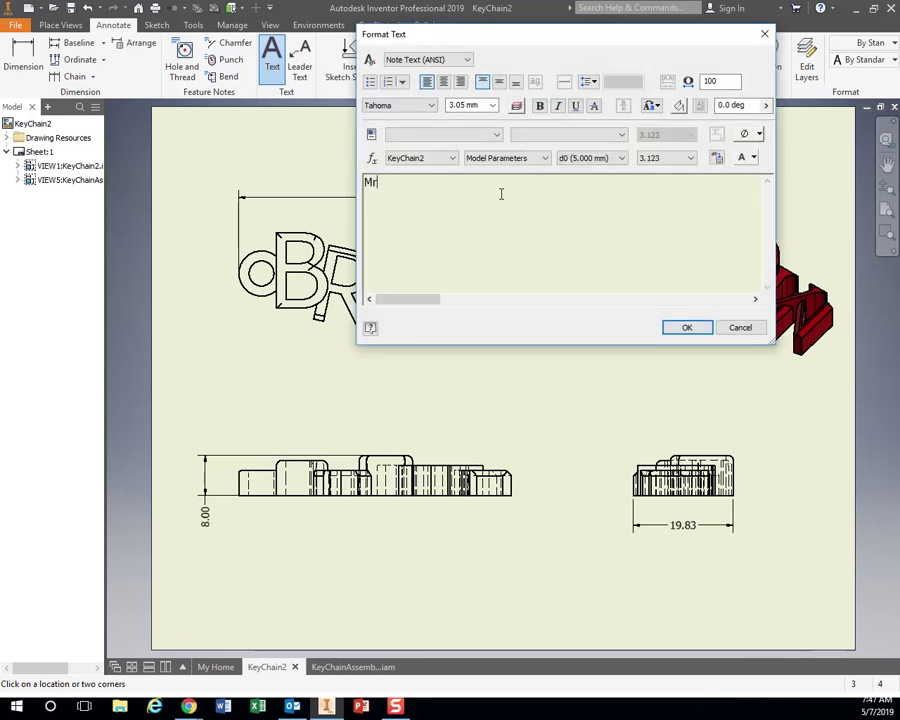
text(Mr. Brown )
text(Key Cha)
text(in)
key(Return)
text(Period 1)
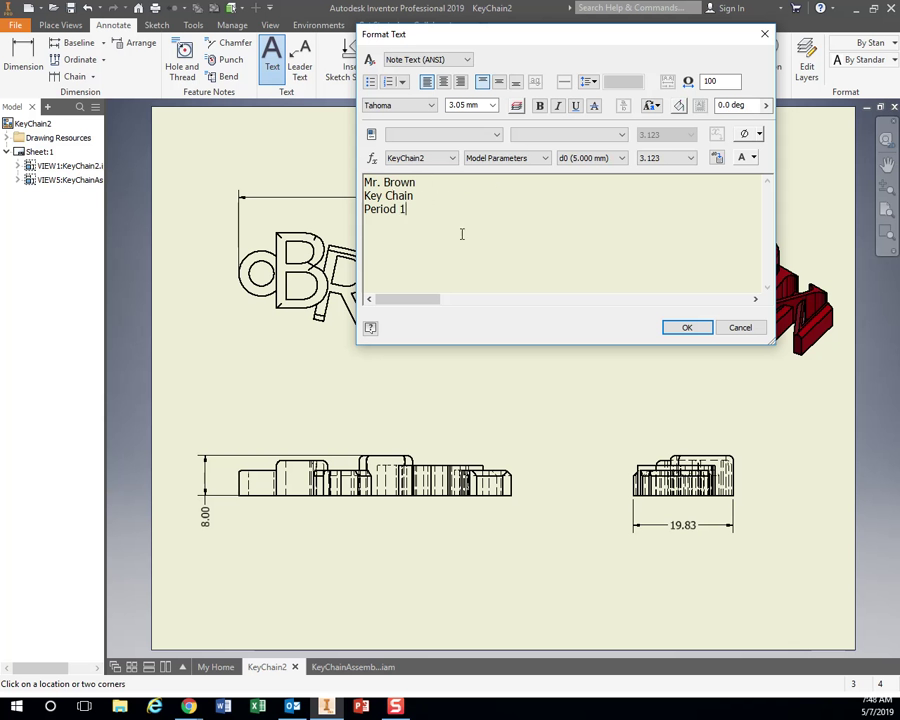
click(689, 329)
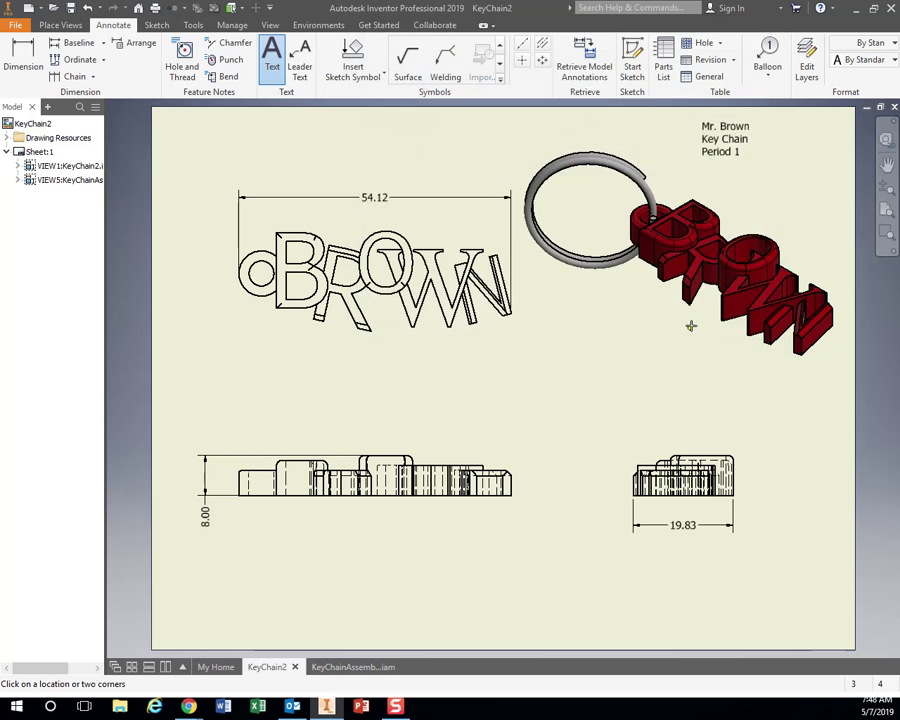
click(16, 27)
Step: Export the KeyChain2 drawing as a PDF named PB6 into the KeyChain folder
mouse_move(52, 218)
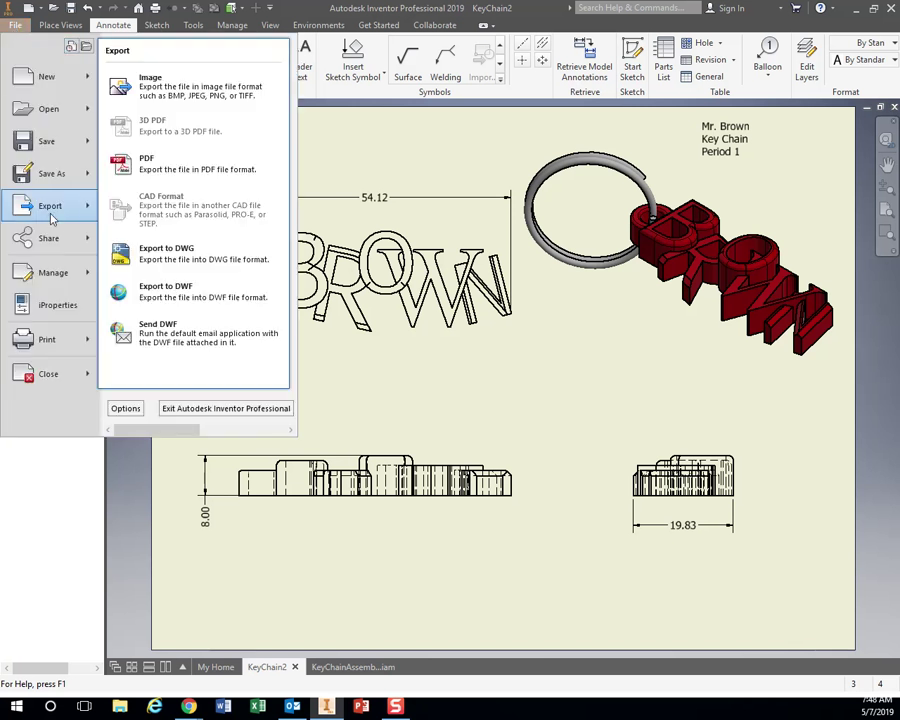
click(147, 170)
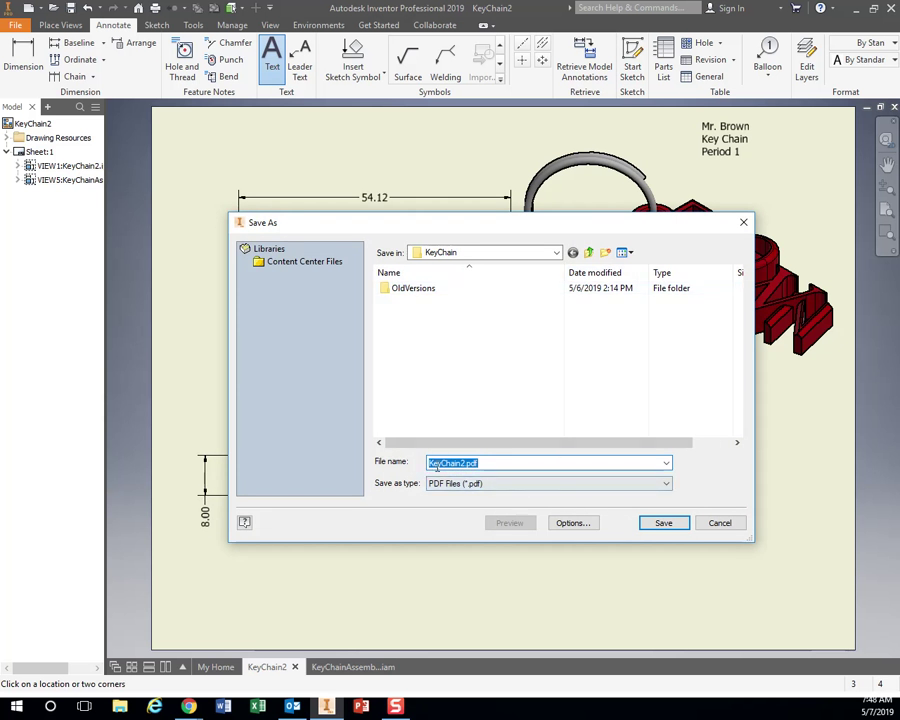
text(PB6)
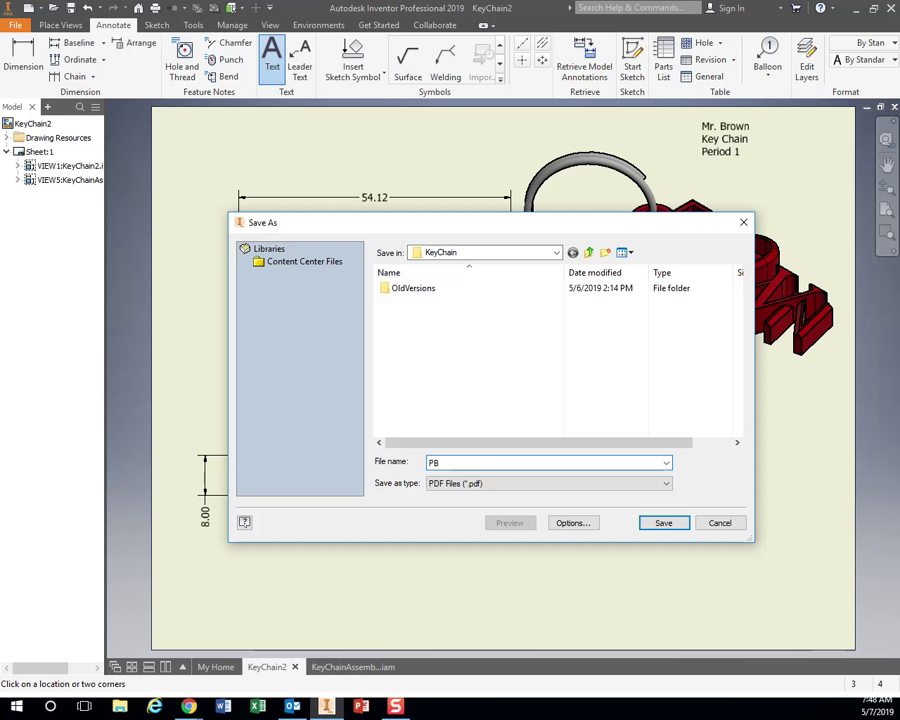
click(665, 524)
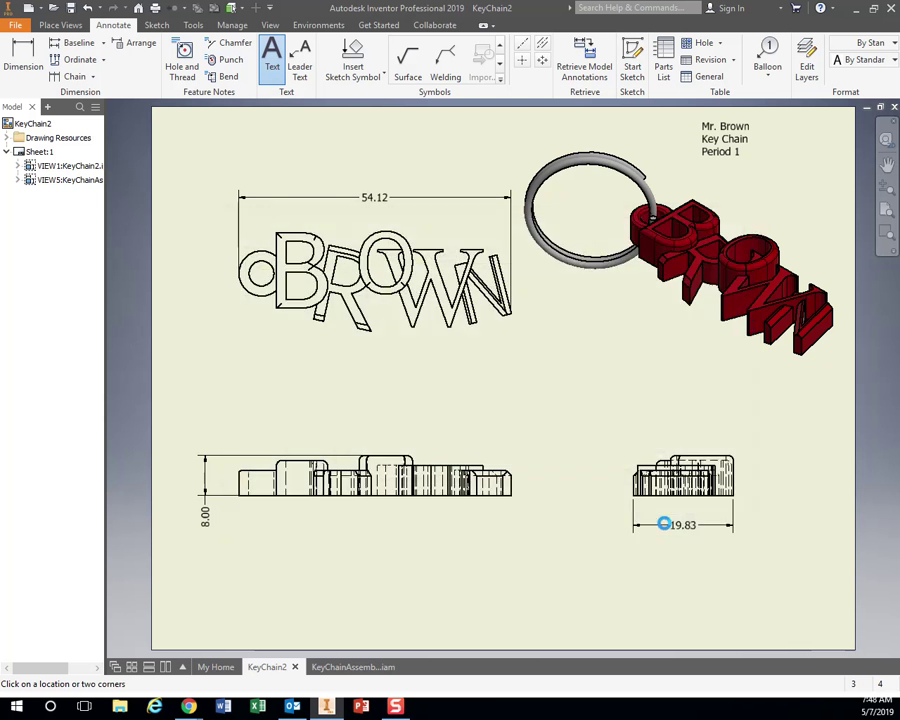